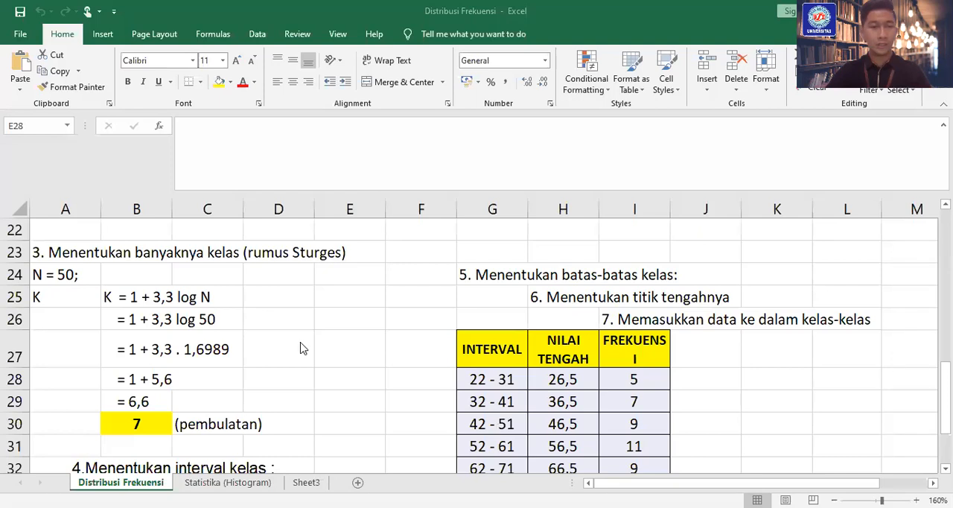
Review the raw exam scores, the sorted data and the class calculations on the Distribusi Frekuensi sheet
scroll(305, 349, "down", 1)
scroll(334, 392, "down", 2)
scroll(332, 391, "up", 2)
scroll(332, 390, "up", 8)
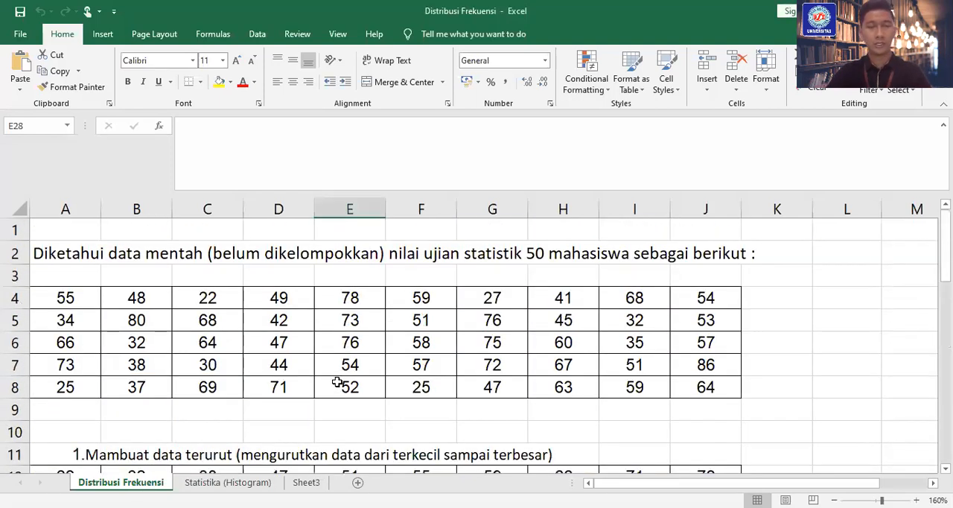
scroll(337, 381, "down", 1, "ctrl")
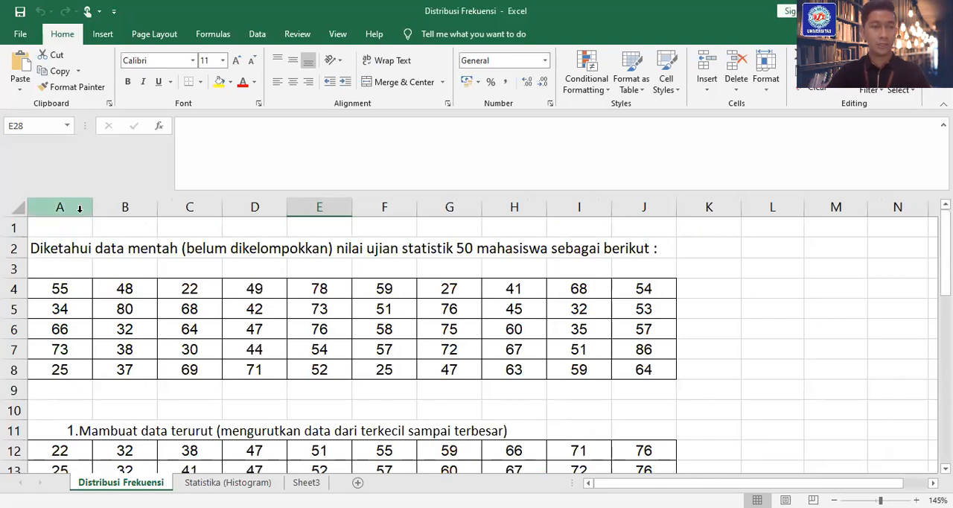
scroll(228, 385, "down", 1)
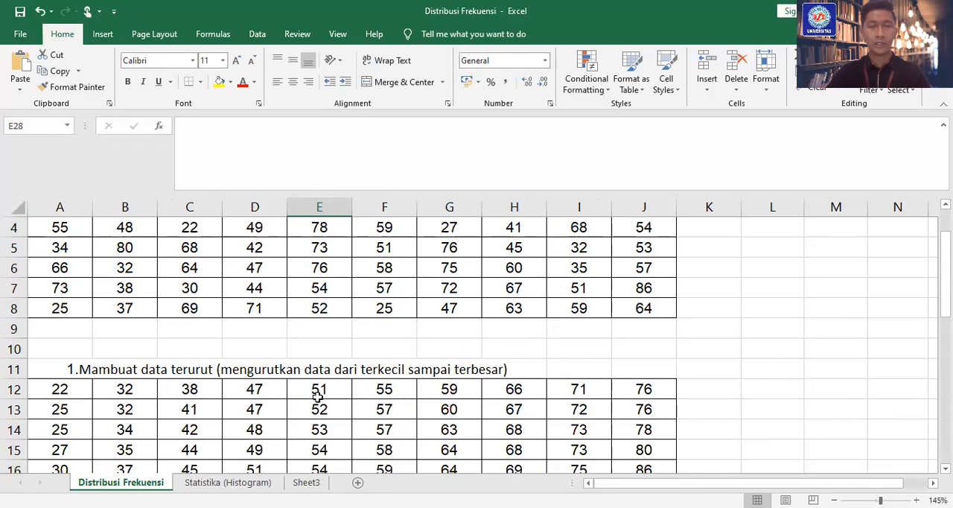
scroll(300, 393, "down", 5)
scroll(290, 416, "up", 3)
scroll(253, 435, "down", 2)
Open the Statistika (Histogram) sheet at the sorted scores starting in A11 and shrink the formula bar to one line
key("ctrl+Page_Down")
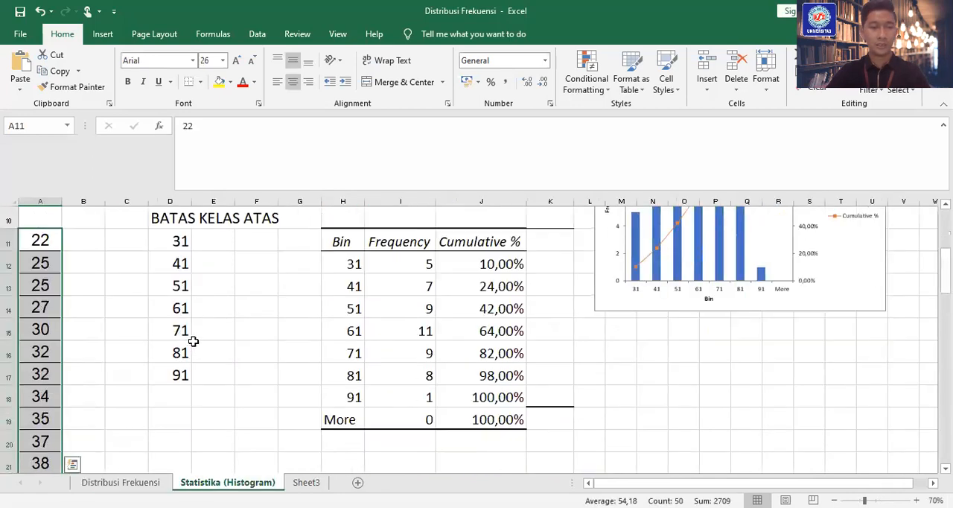
left_click(246, 280)
scroll(68, 275, "up", 2)
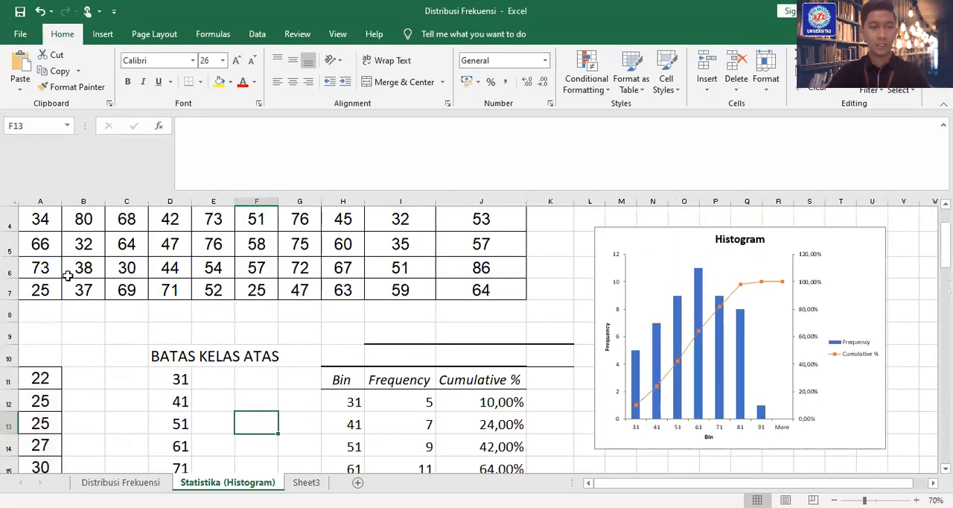
left_click(41, 377)
scroll(79, 351, "down", 2)
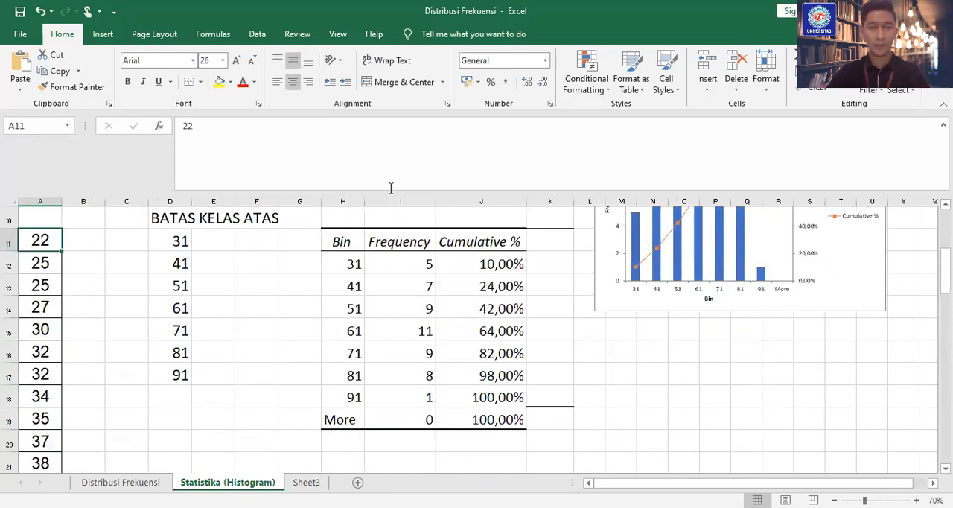
left_click_drag(389, 187, 382, 119)
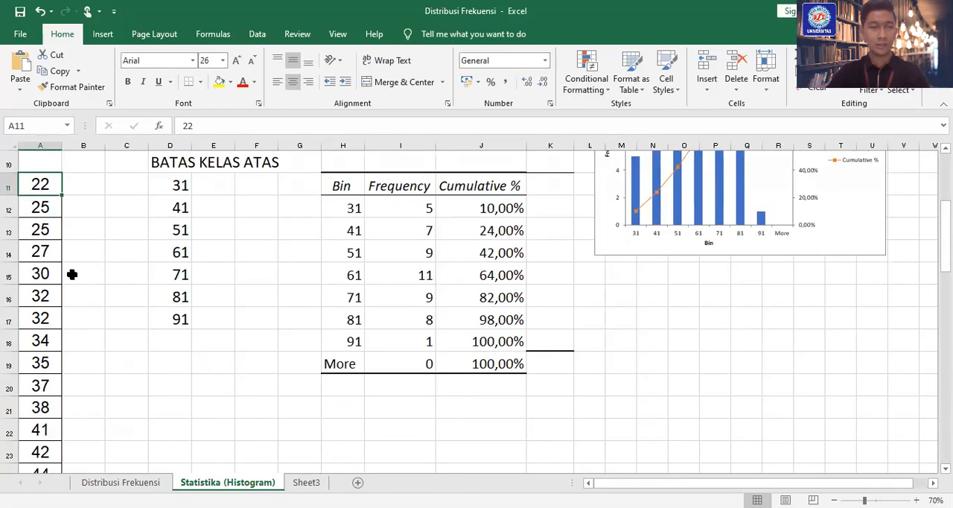
Examine the sorted scores down to A60, the upper class limits in D11:D17 and the frequency table starting at H11
scroll(38, 297, "down", 7)
scroll(47, 315, "down", 9)
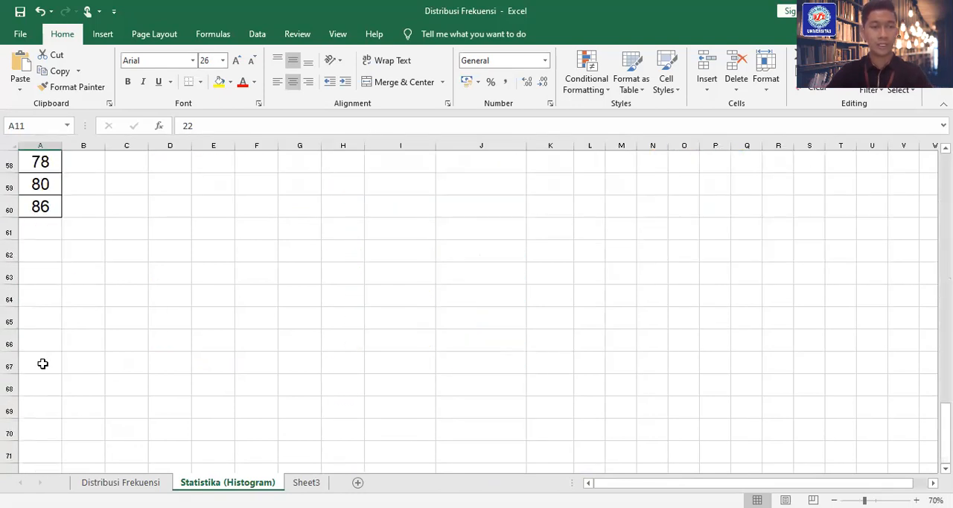
left_click(39, 209)
scroll(200, 323, "up", 17)
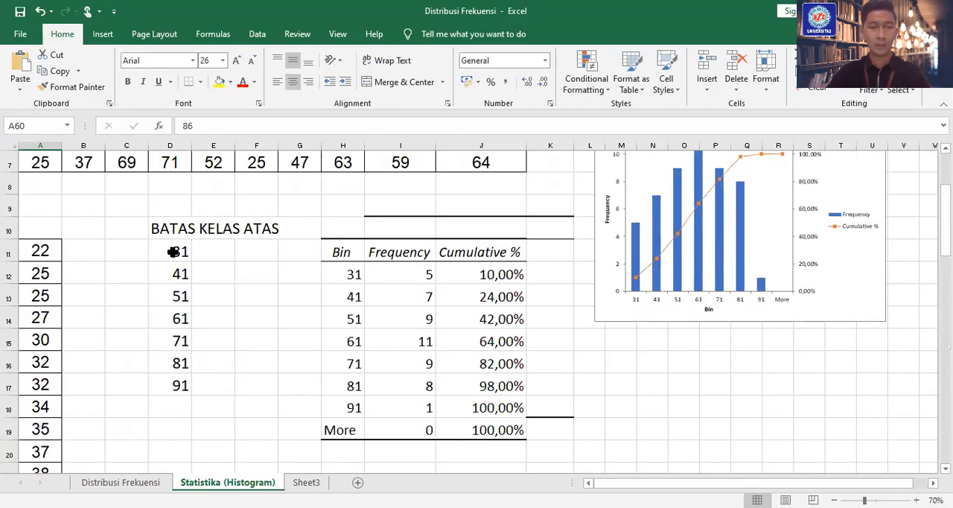
left_click_drag(173, 250, 169, 385)
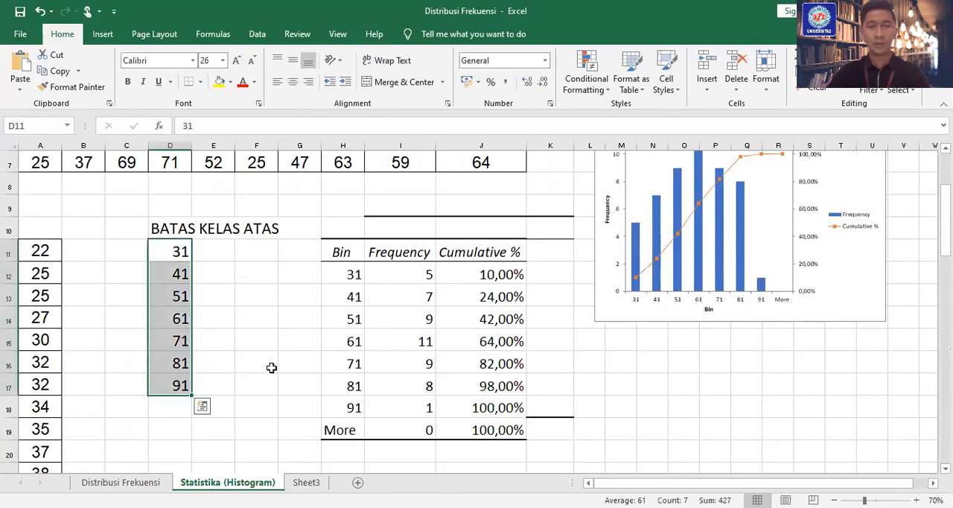
left_click(341, 252)
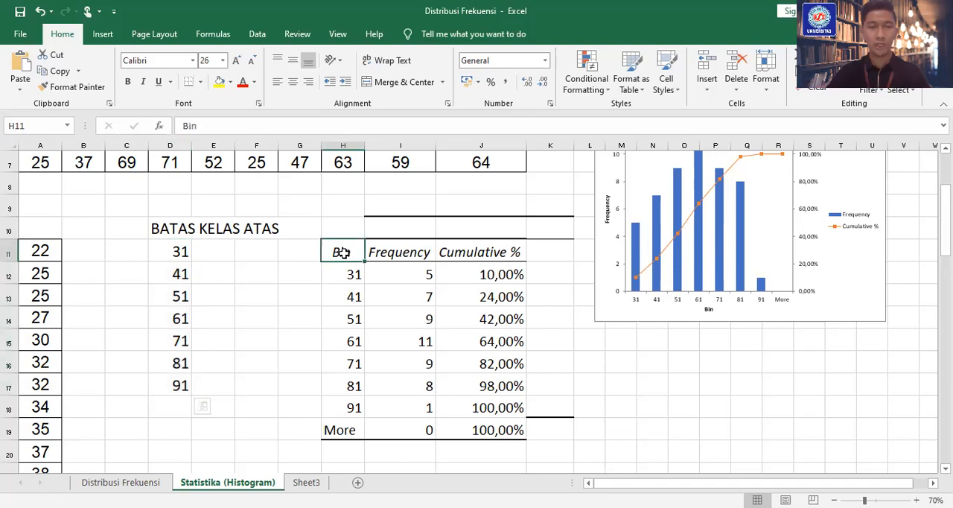
left_click(175, 248)
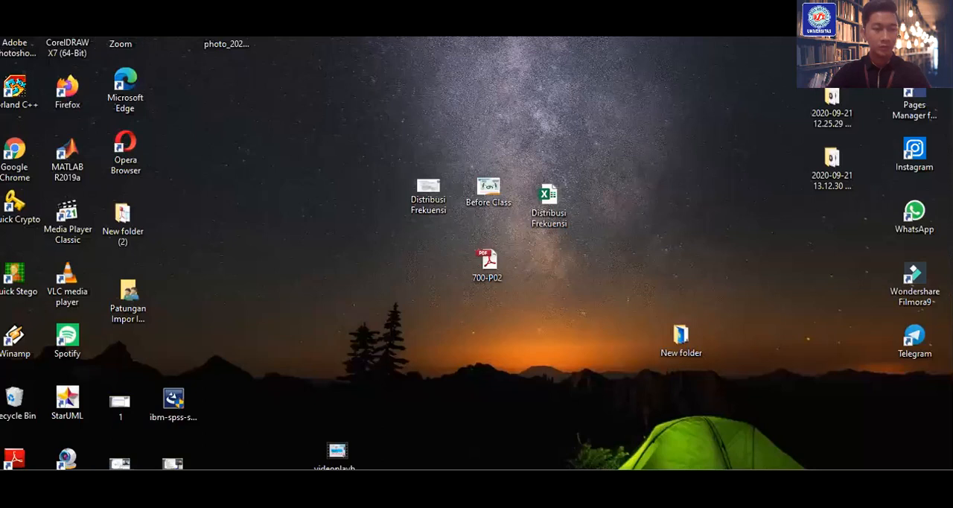
Search the computer for spss and launch IBM SPSS Statistics 22
key("super+s")
left_click(622, 440)
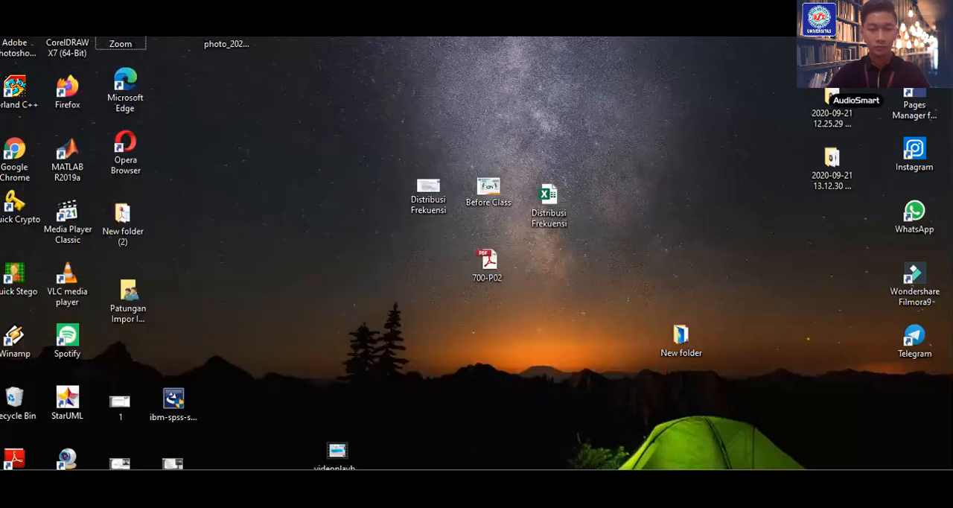
left_click(41, 500)
type("sp")
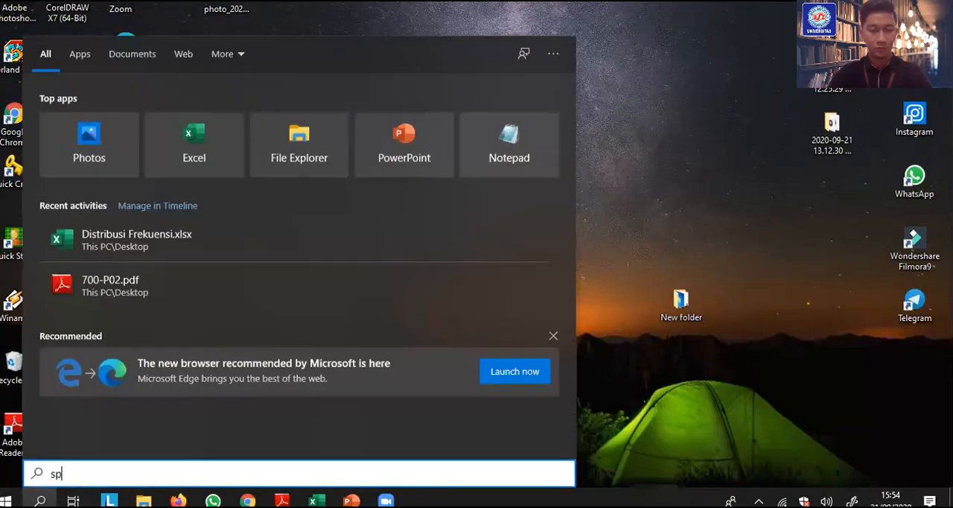
type("ss")
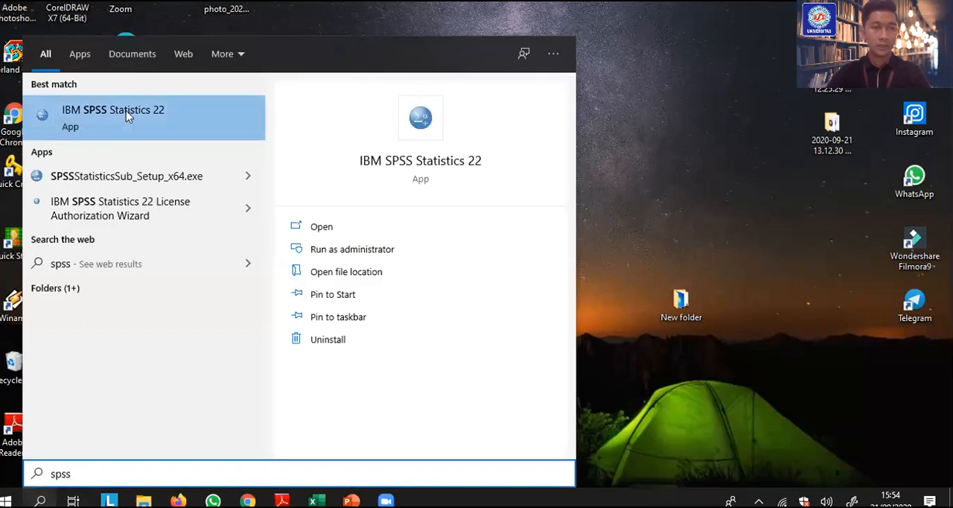
left_click(125, 110)
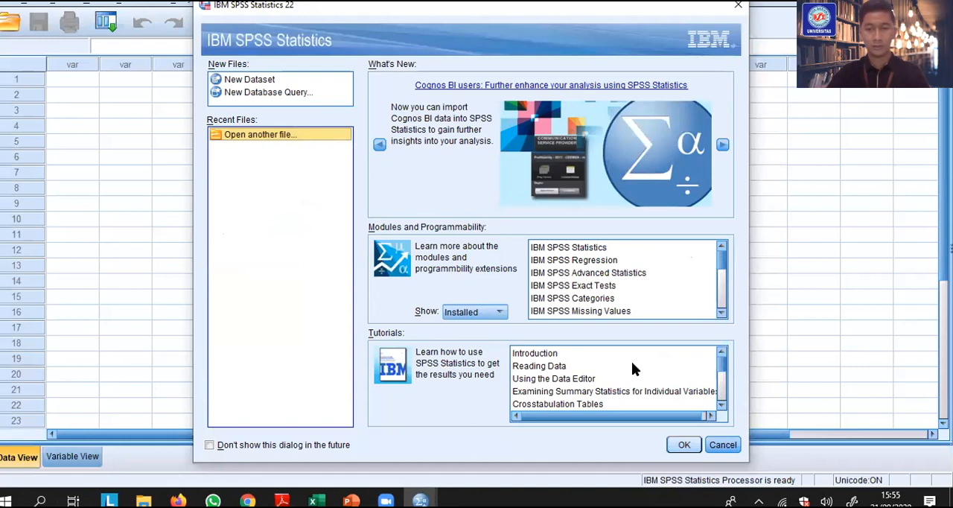
Dismiss the SPSS startup dialog without opening a file and restore the Data Editor to a smaller window
left_click(737, 6)
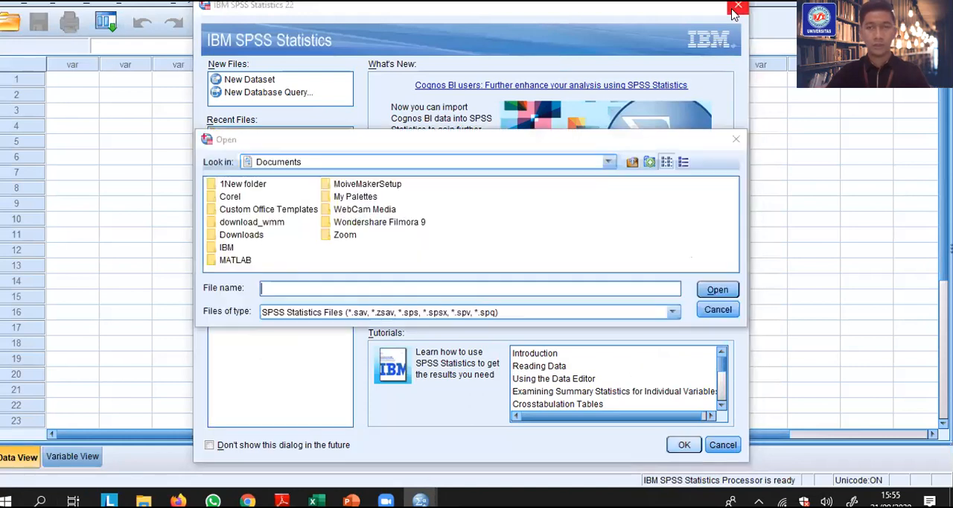
left_click(711, 311)
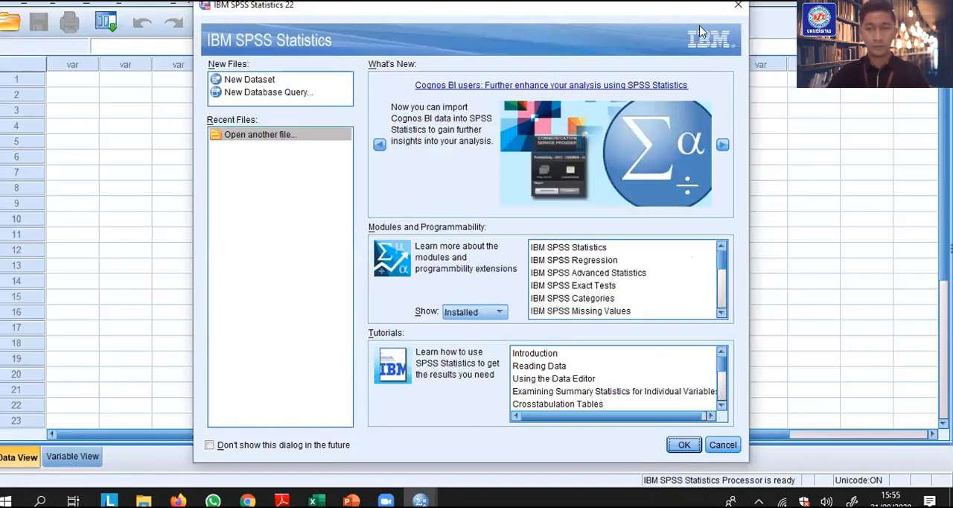
left_click(737, 6)
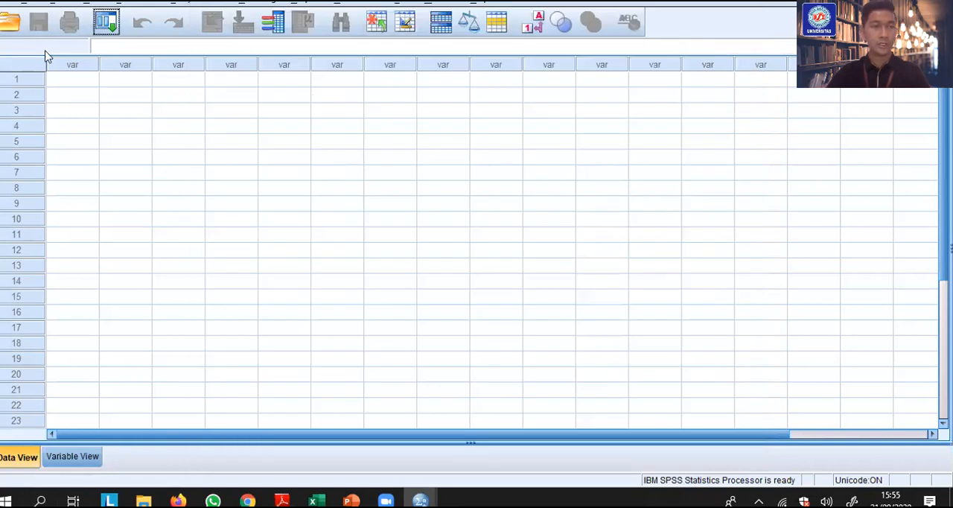
left_click(909, 1)
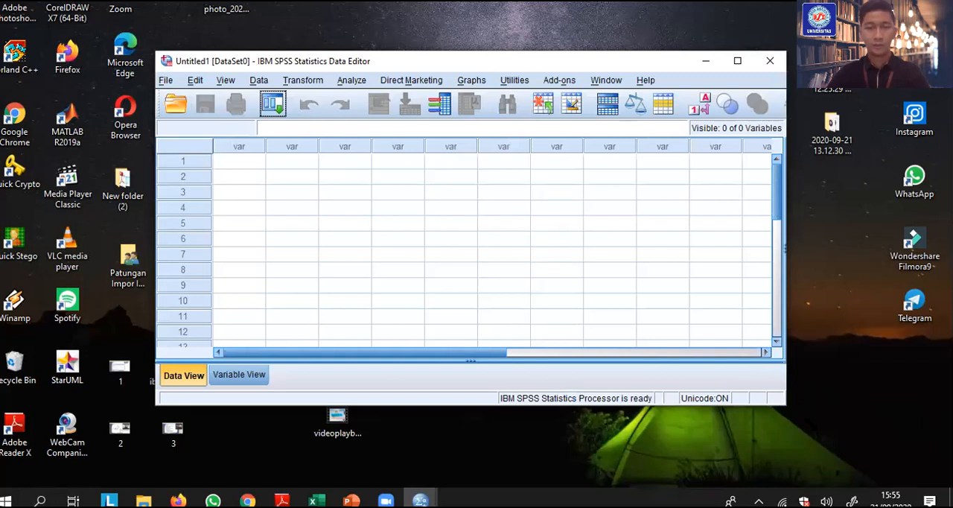
Look over the empty dataset in both Data View and Variable View
left_click(235, 161)
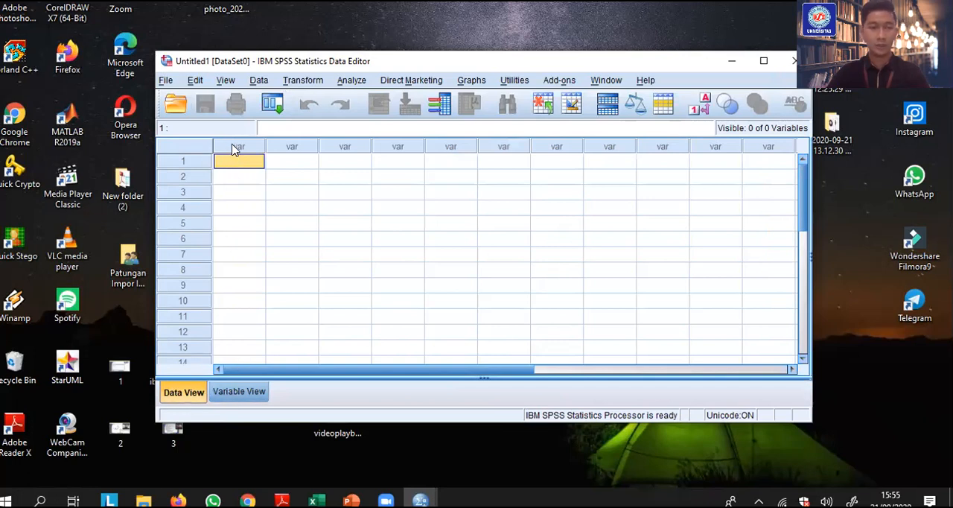
left_click(224, 396)
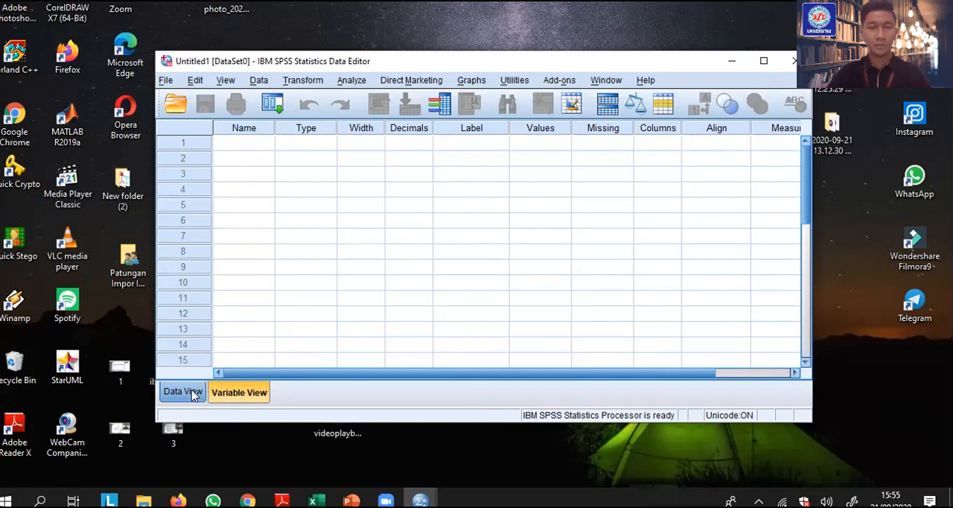
left_click(191, 393)
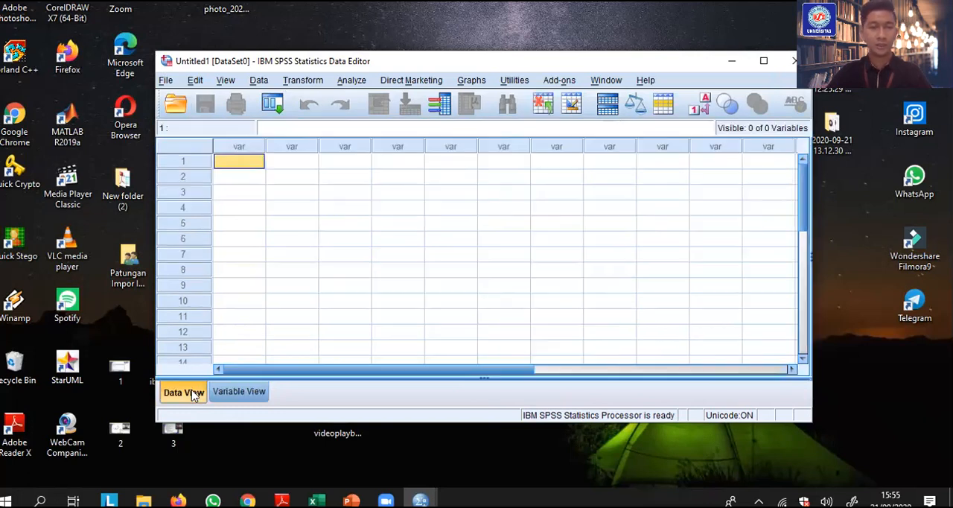
double_click(233, 151)
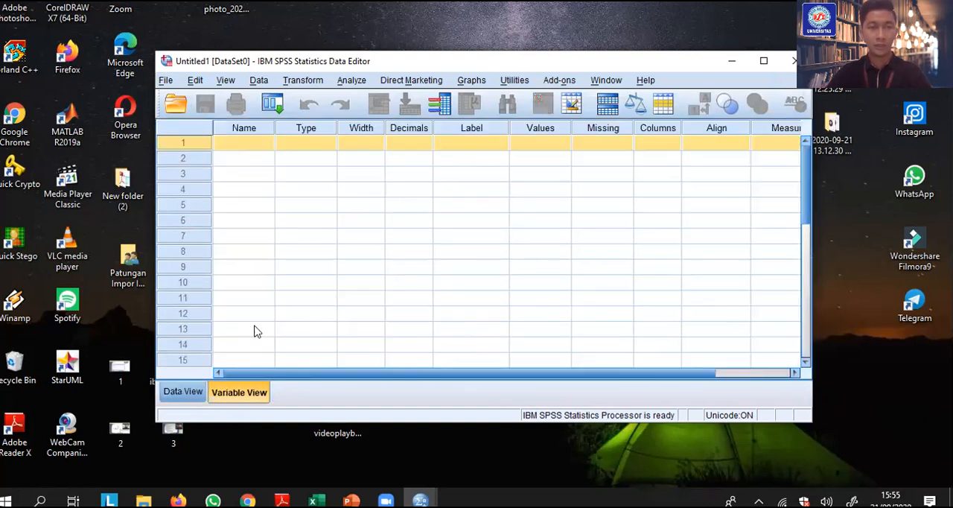
left_click(185, 392)
Define the first variable in Variable View with the name Nilai
left_click(238, 391)
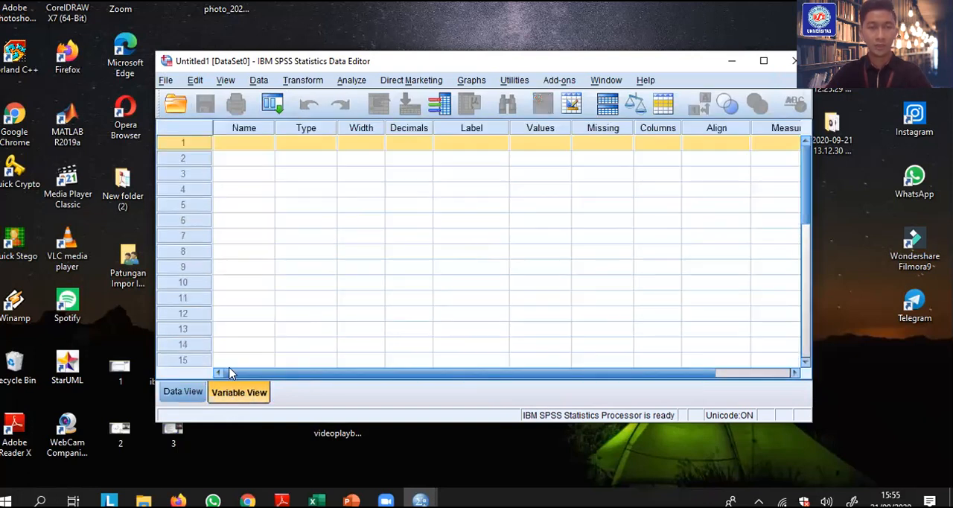
left_click(238, 146)
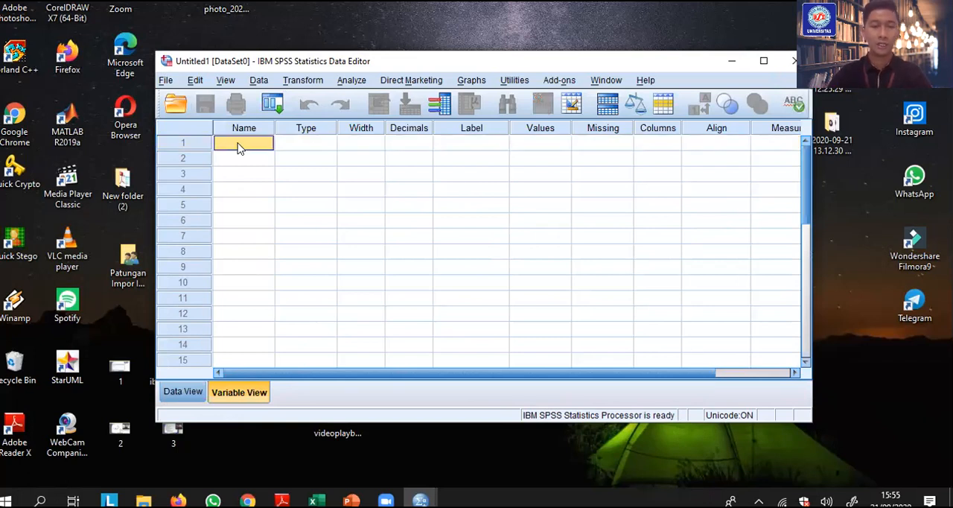
key("Caps_Lock")
type("N")
key("Caps_Lock")
type("ilai")
key("Tab")
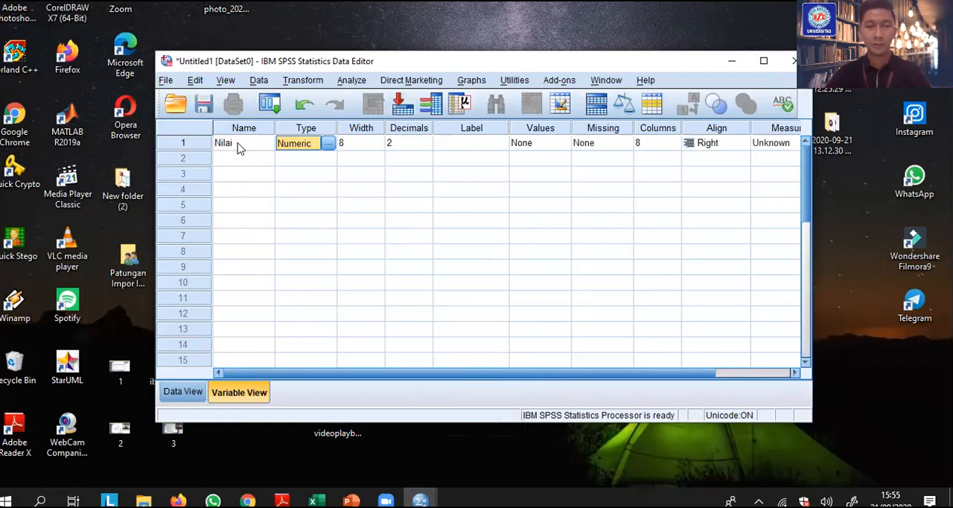
Check the type options of the Nilai variable, keep it Numeric, and set its decimals to 0
left_click(329, 143)
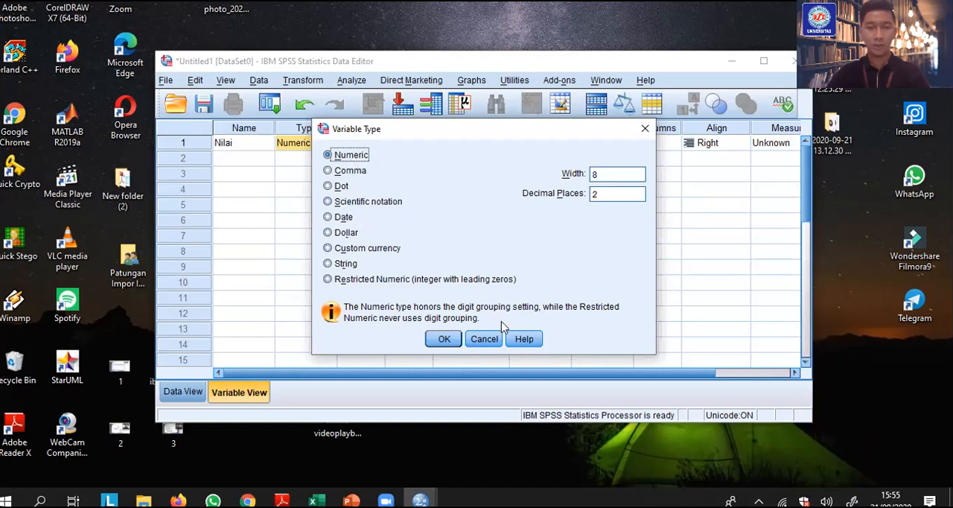
left_click(483, 338)
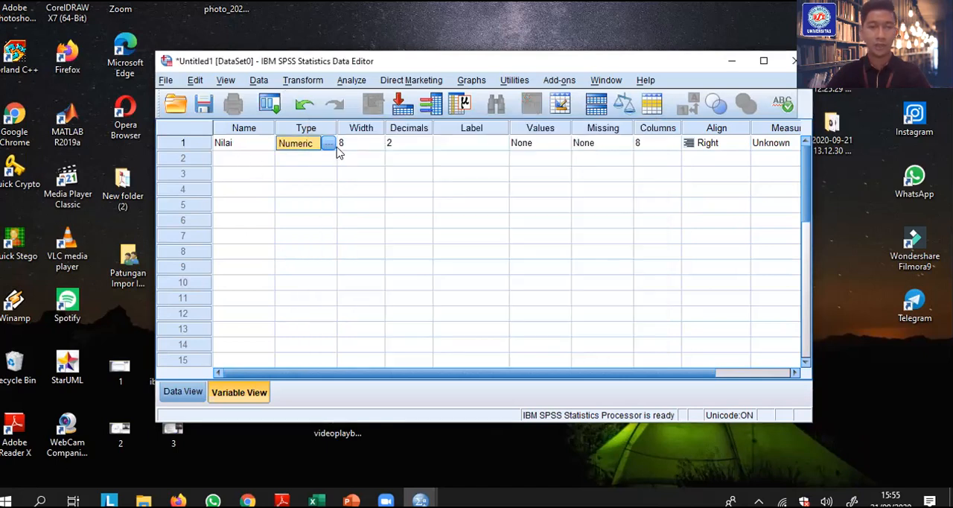
left_click(358, 143)
left_click(414, 142)
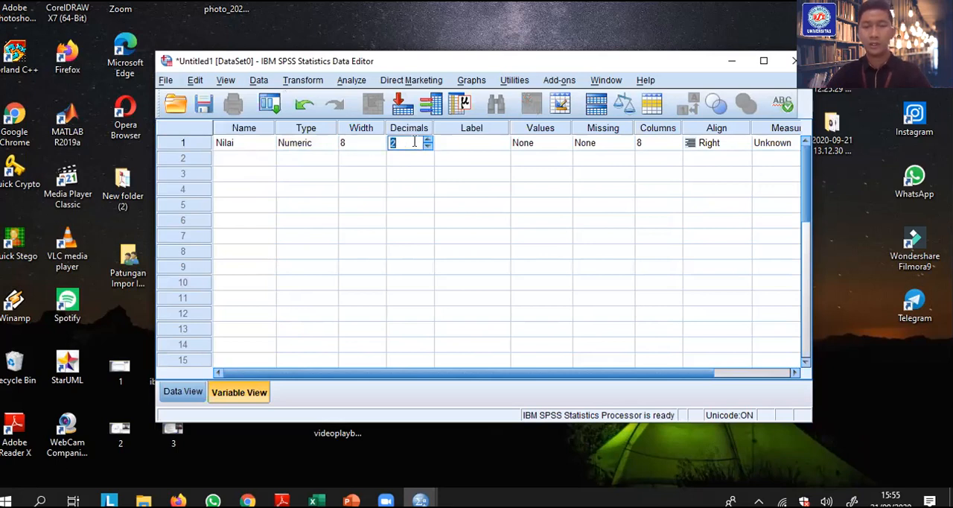
type("0")
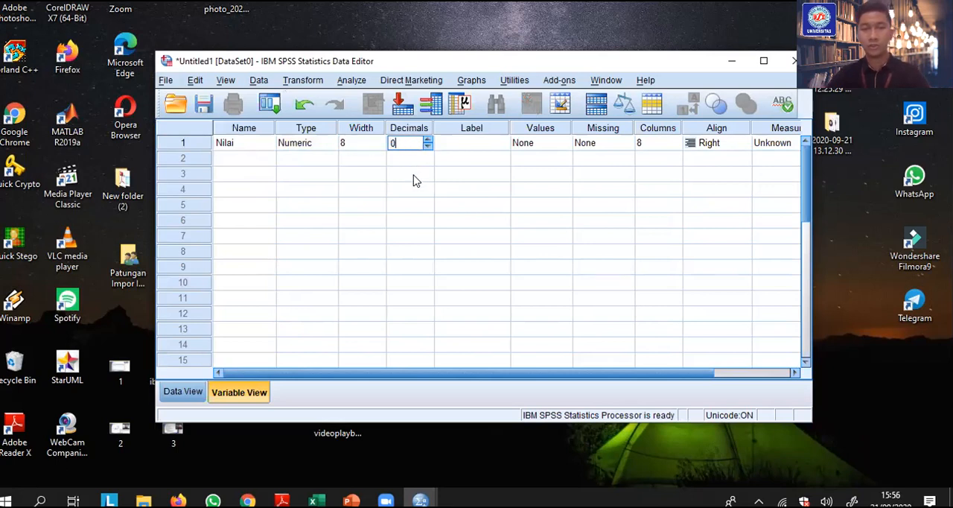
left_click(233, 143)
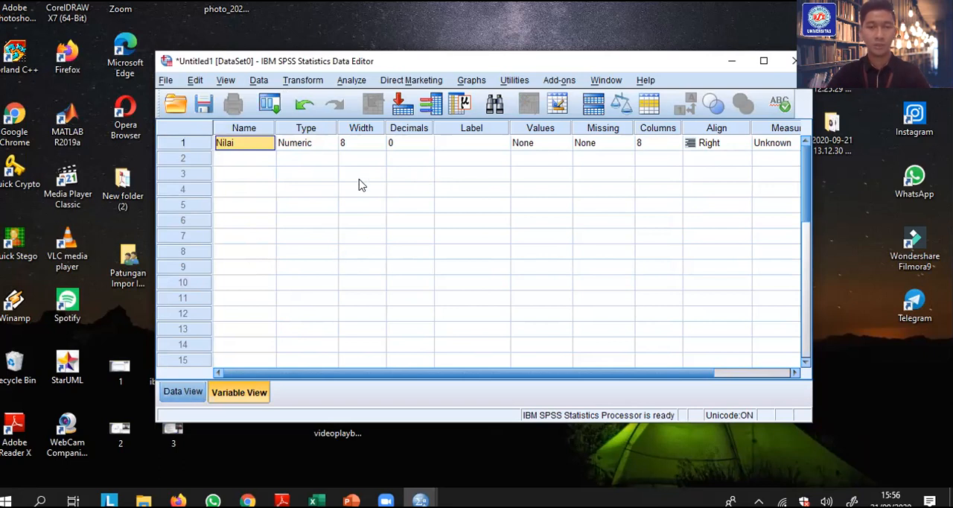
Return to Data View and enlarge the Data Editor window
left_click(184, 392)
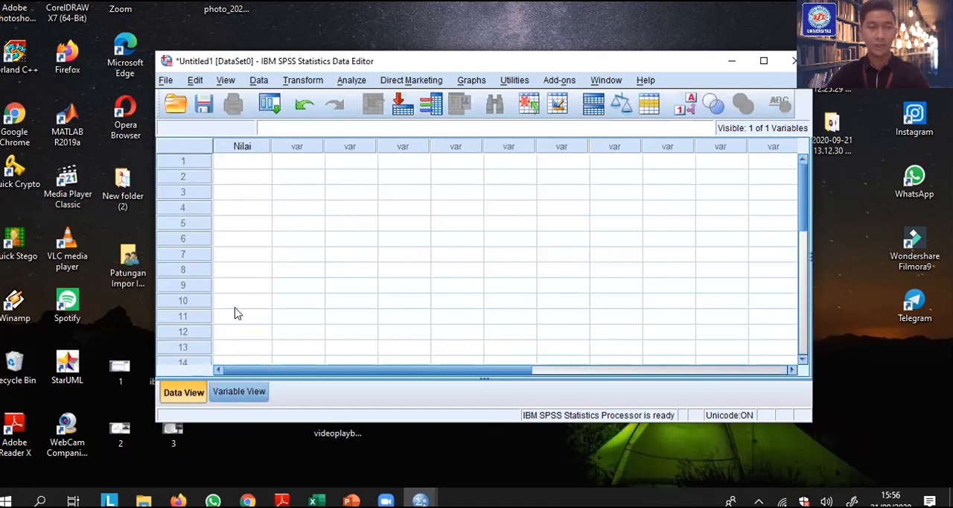
left_click_drag(151, 51, 69, 41)
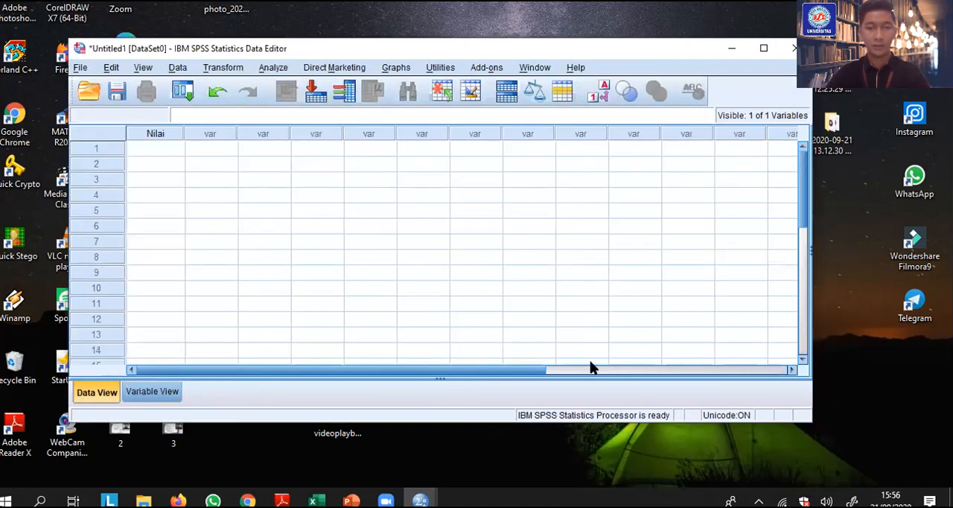
left_click_drag(819, 430, 850, 443)
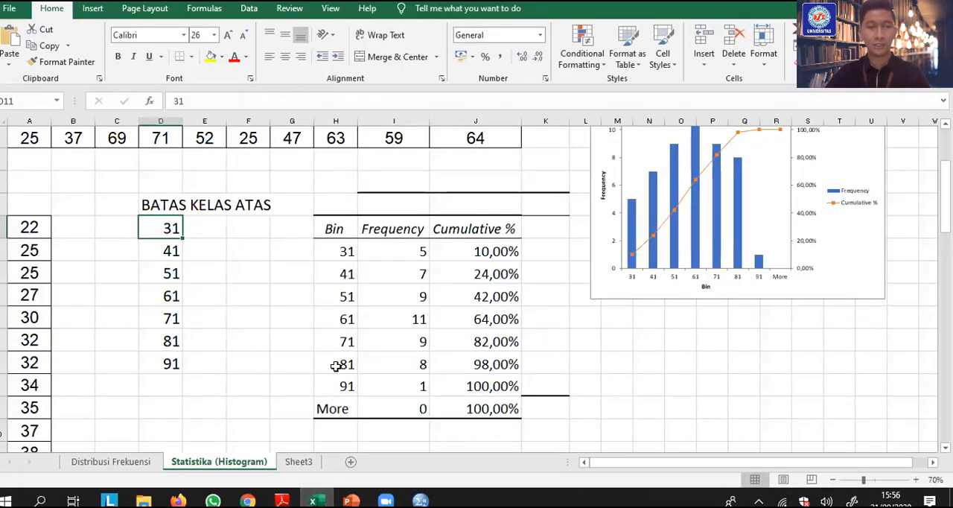
Copy the column of sorted scores from 22 down to 86 on the Statistika (Histogram) sheet
left_click(39, 230)
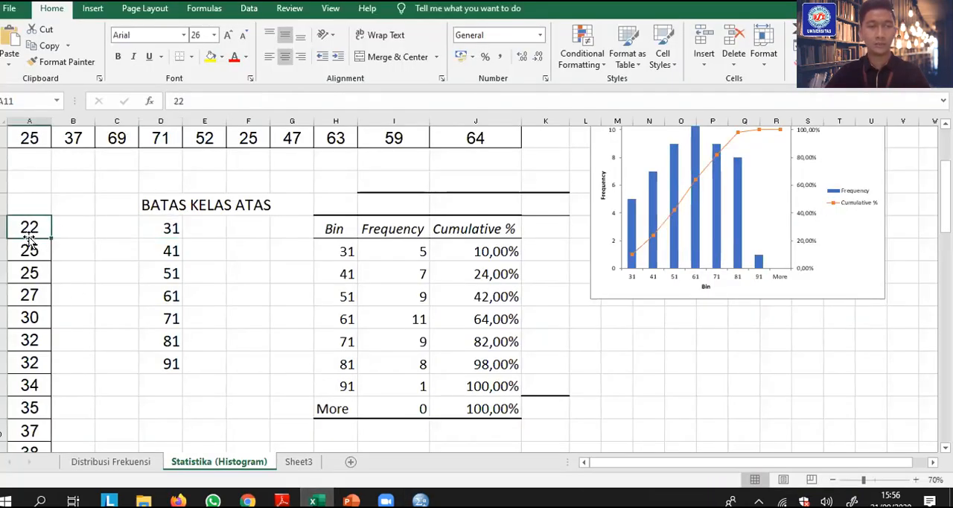
scroll(31, 250, "down", 12)
scroll(33, 262, "down", 5)
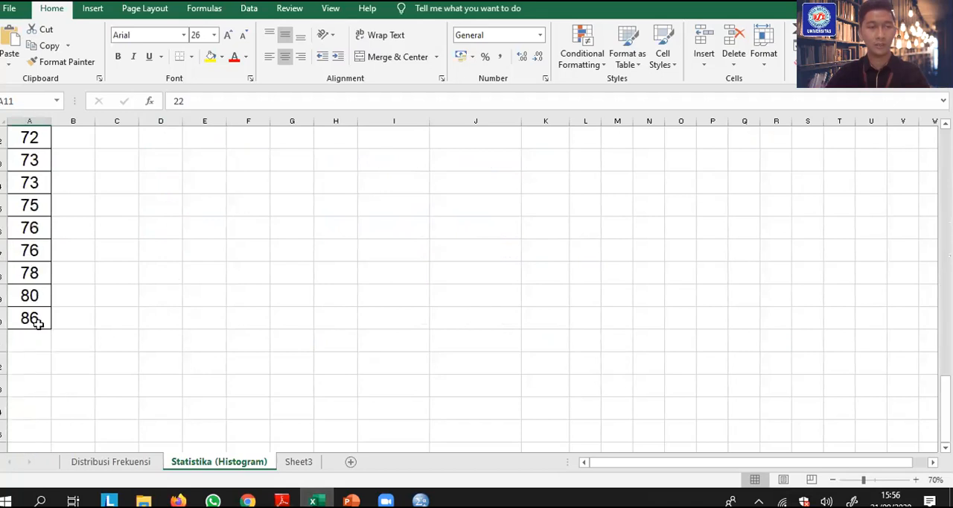
left_click(34, 319, "shift")
right_click(22, 262)
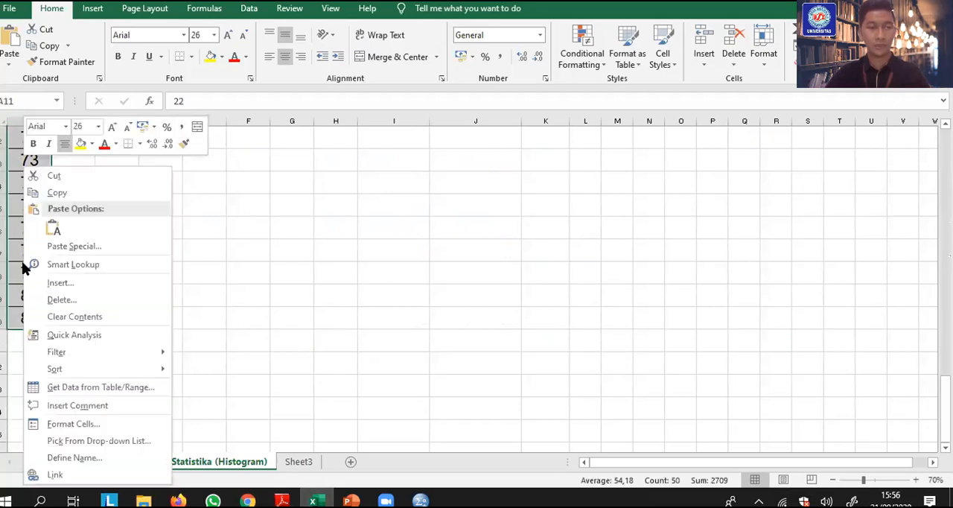
left_click(67, 195)
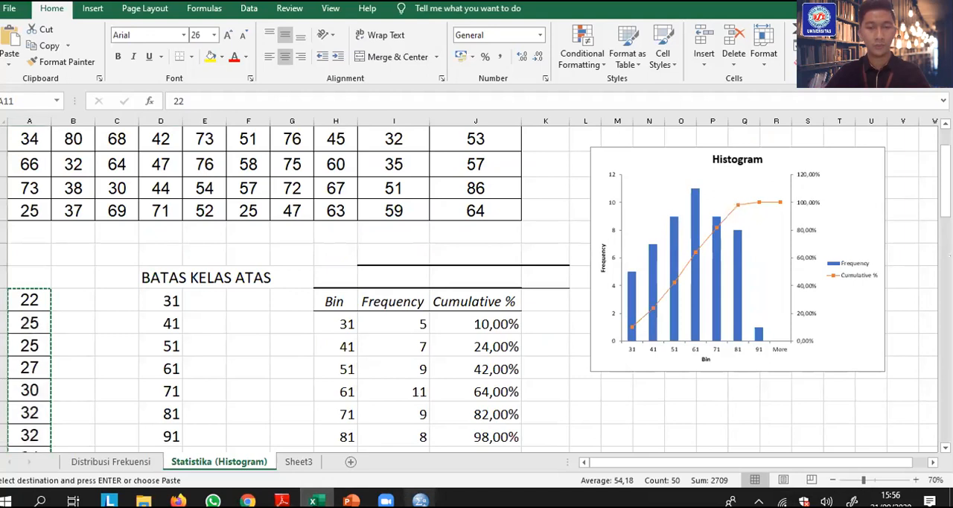
Switch to SPSS, paste the copied scores into the Nilai column from row 1, and check the pasted rows
mouse_move(384, 498)
left_click(372, 445)
left_click(166, 149)
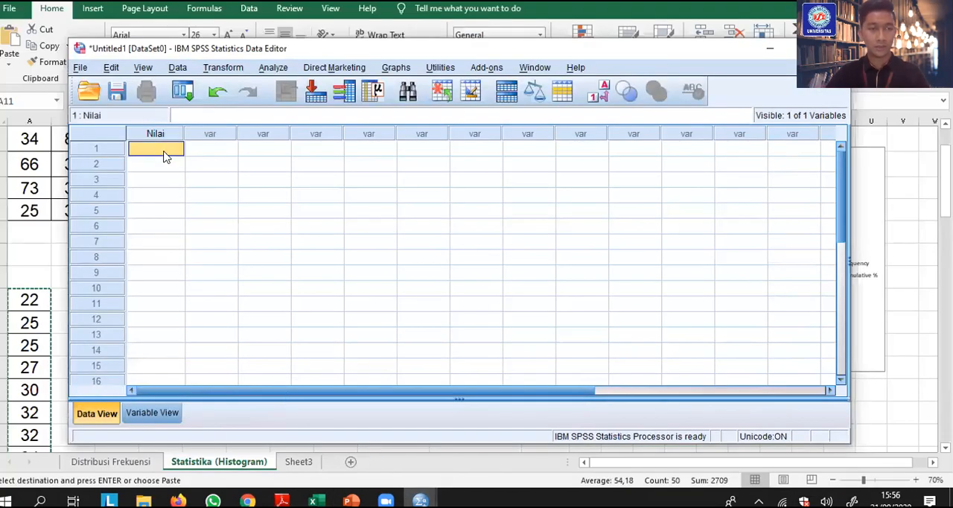
right_click(166, 151)
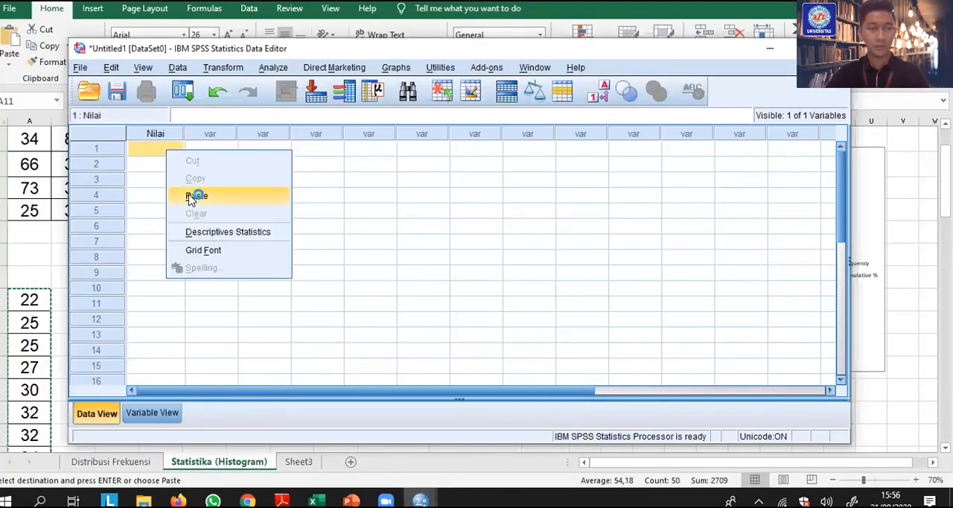
scroll(155, 192, "down", 3)
scroll(156, 191, "up", 3)
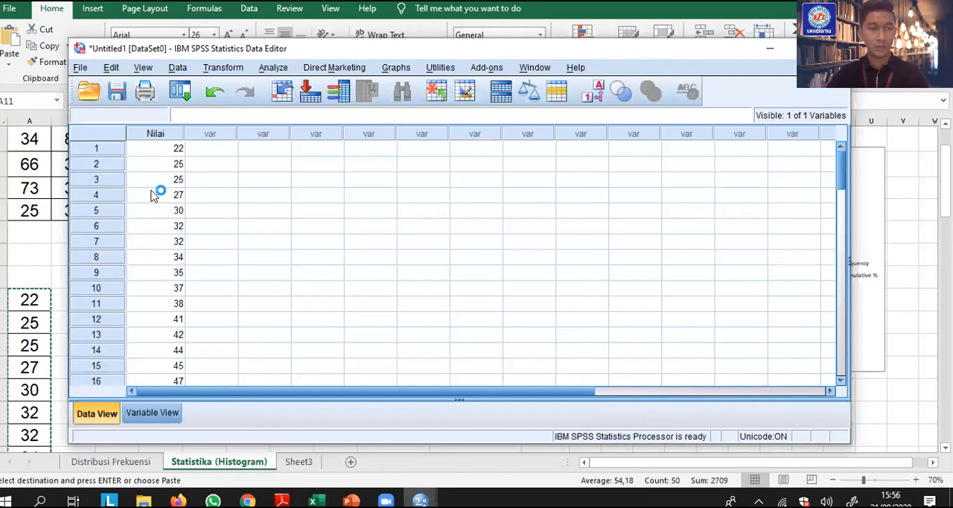
scroll(159, 183, "down", 6)
scroll(160, 240, "up", 6)
left_click(190, 152)
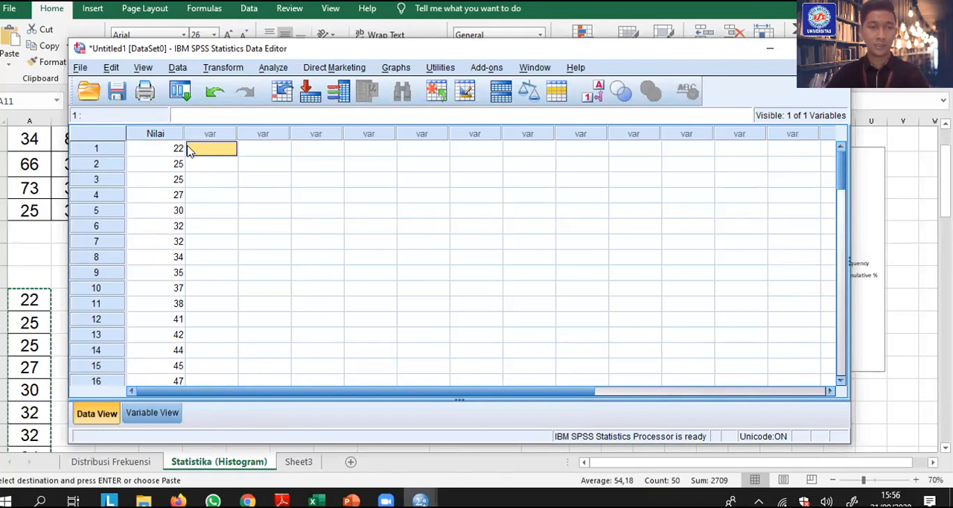
Start Recode into Different Variables with Nilai as the input variable and assign x as the output variable's name
left_click(227, 68)
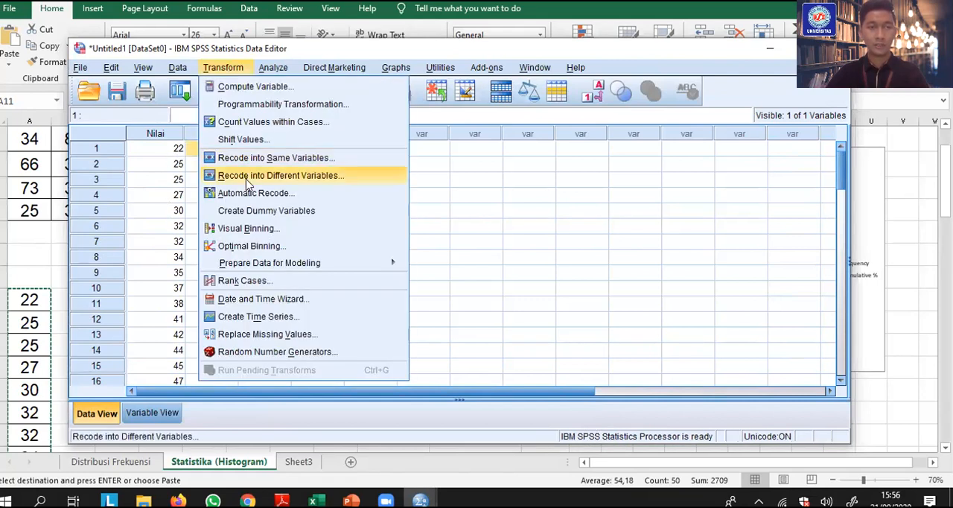
left_click(303, 178)
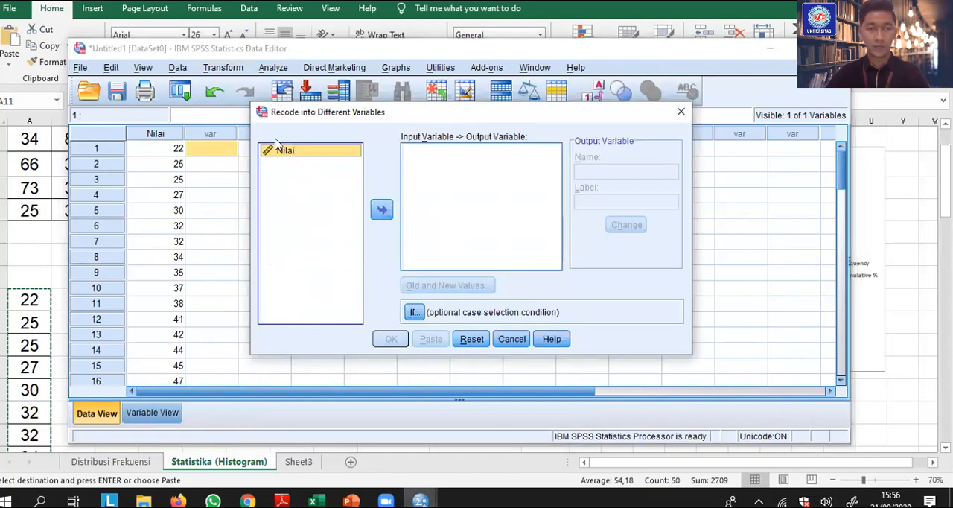
left_click(382, 210)
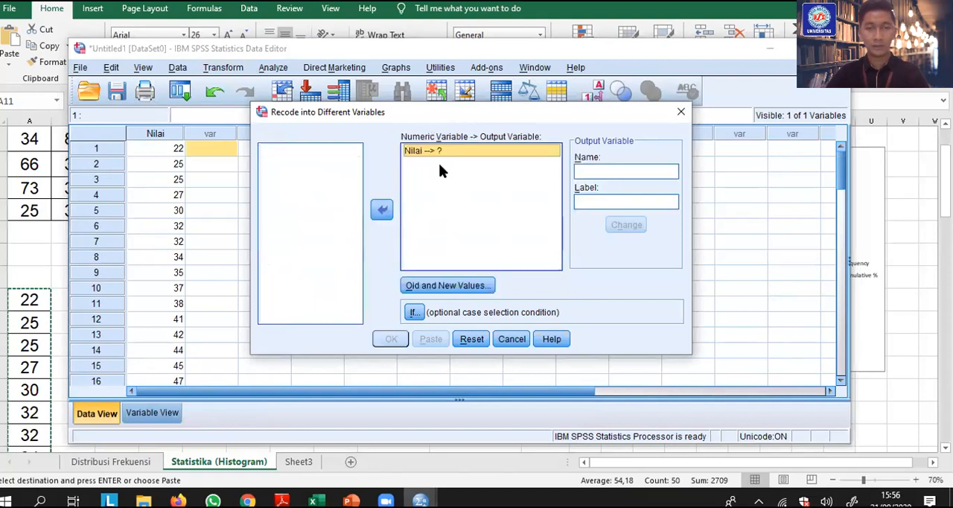
left_click(594, 169)
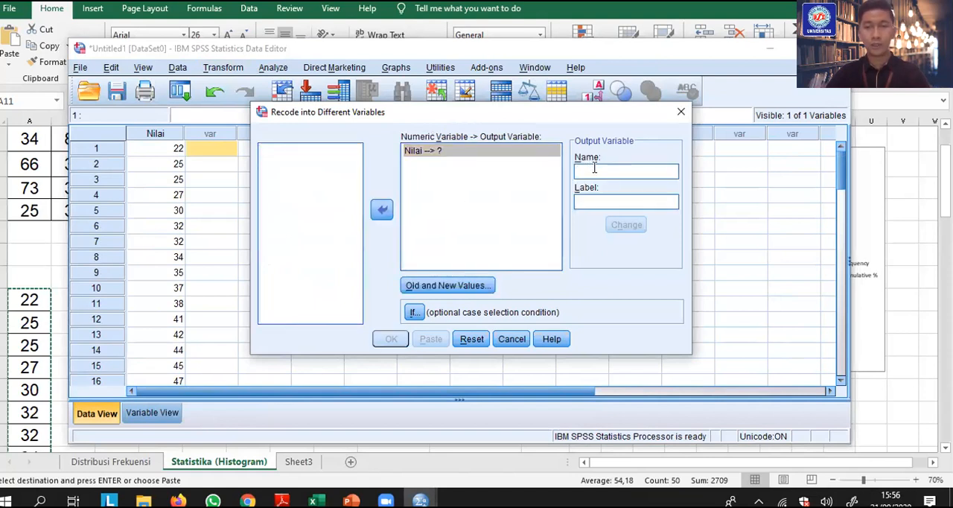
type("x")
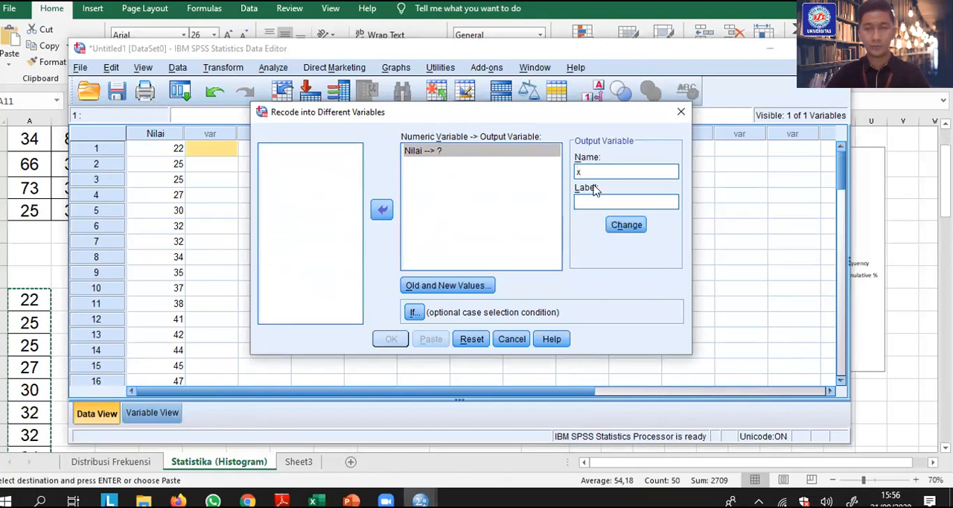
left_click(633, 224)
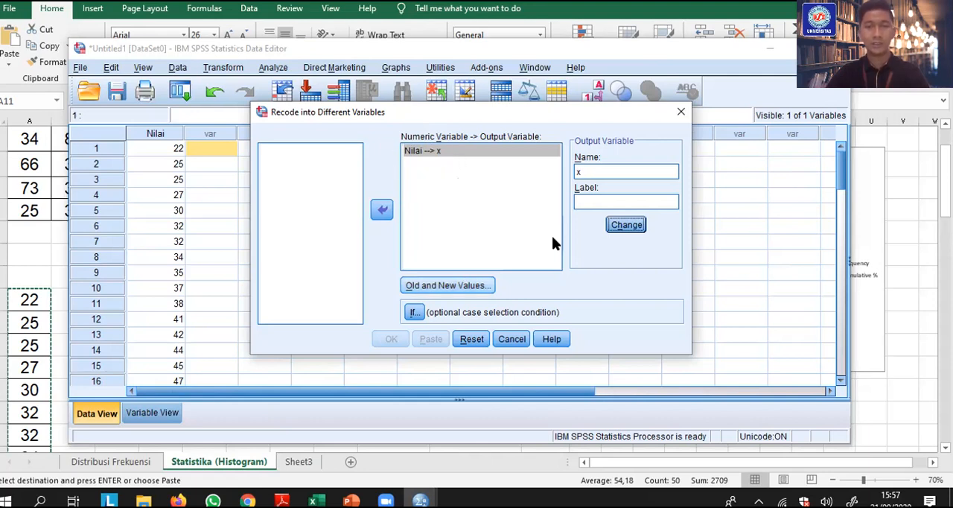
Open the old and new values settings of the recode and define the old value as a range
left_click(448, 285)
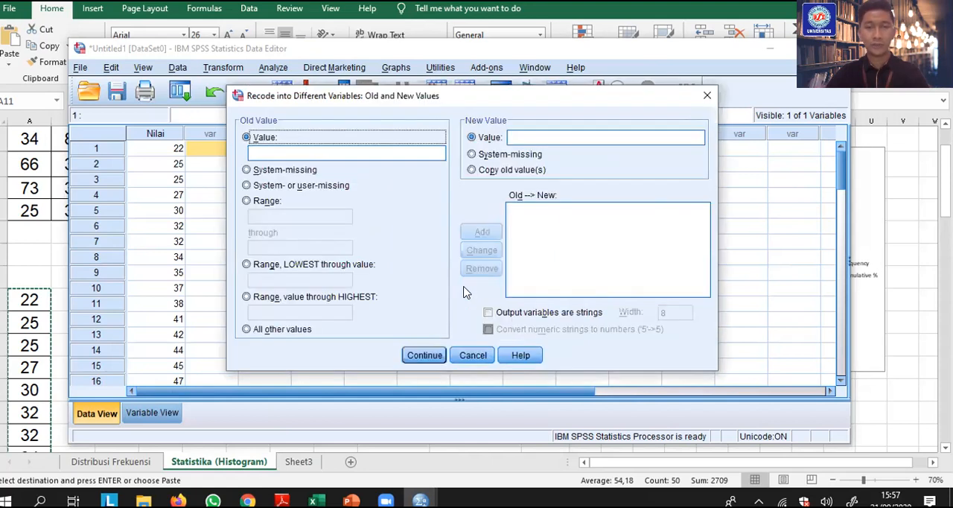
left_click(264, 208)
left_click(266, 217)
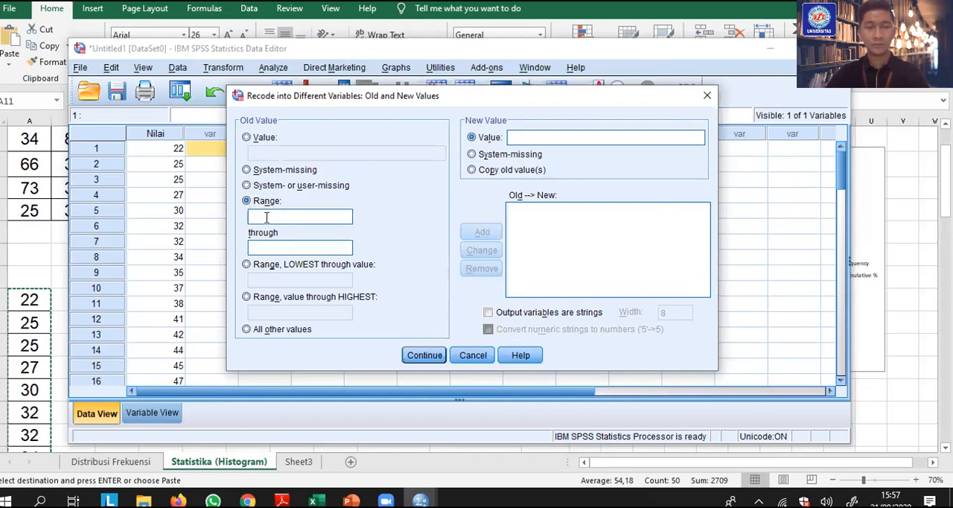
Switch to Excel and examine the class intervals in the frequency table on the Distribusi Frekuensi sheet
key("alt+Tab")
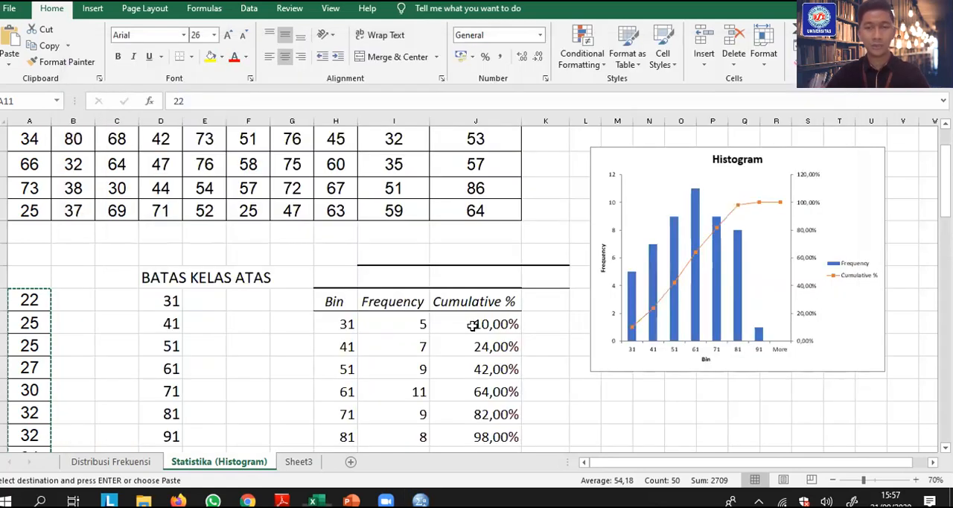
scroll(358, 329, "down", 1)
left_click(111, 460)
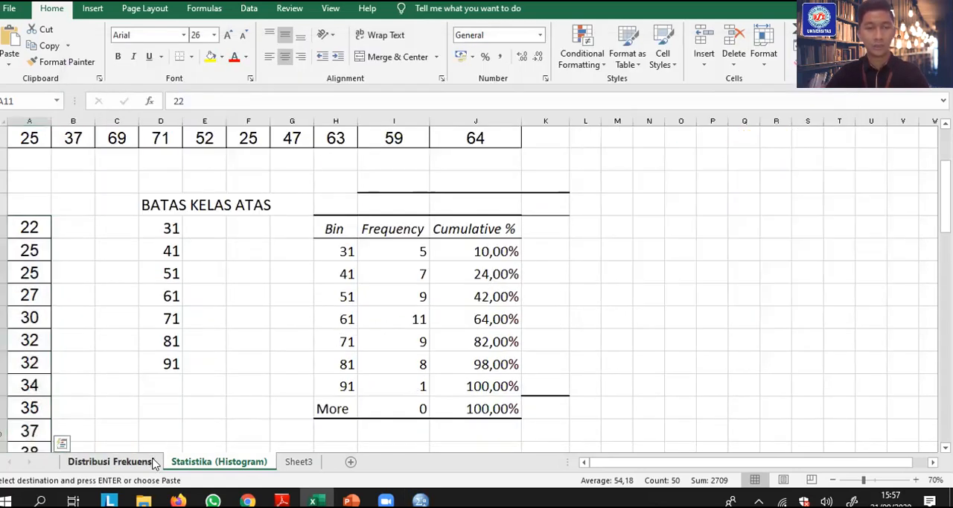
scroll(582, 308, "down", 4)
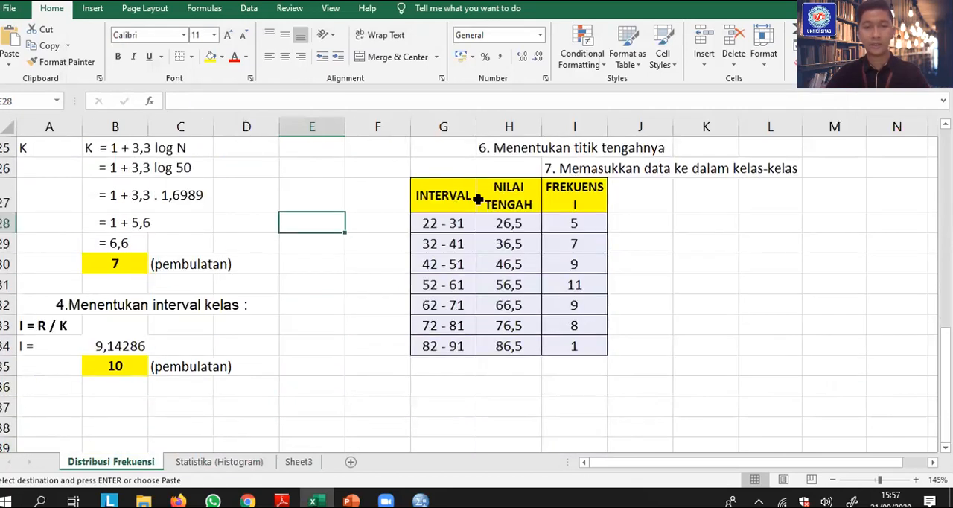
left_click(442, 201)
left_click(438, 223)
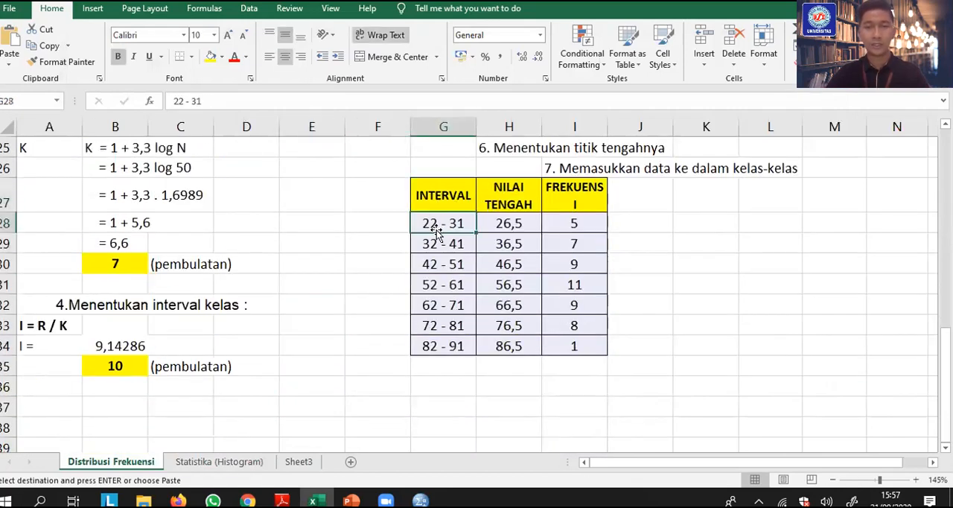
left_click_drag(432, 222, 428, 342)
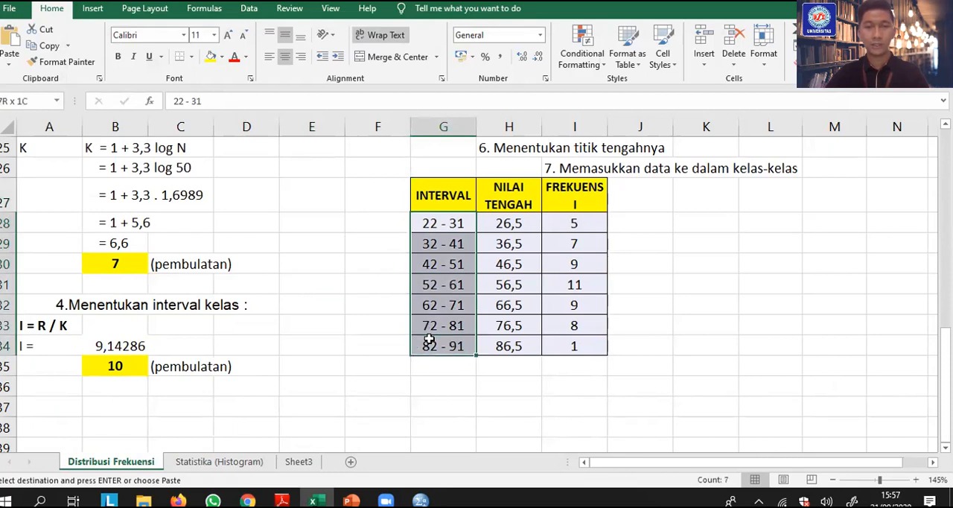
scroll(129, 259, "up", 1)
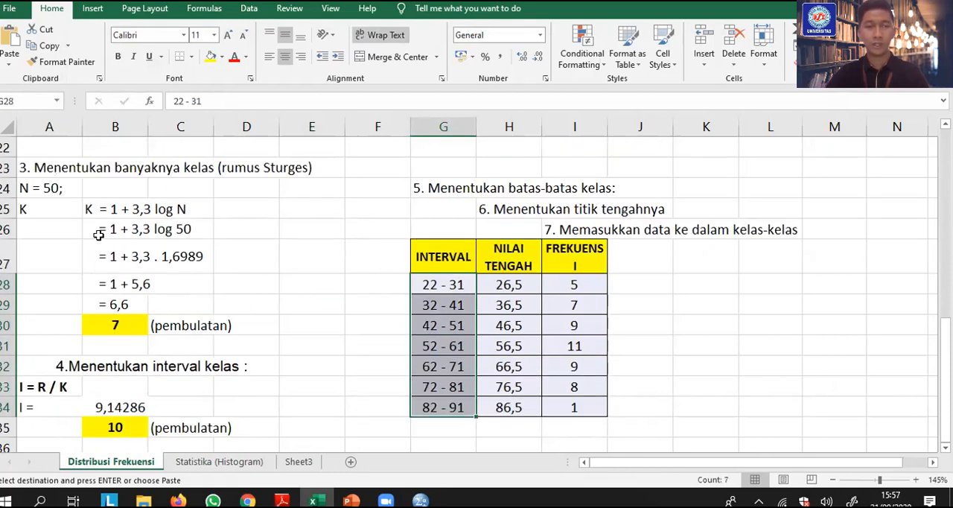
key("ctrl+v")
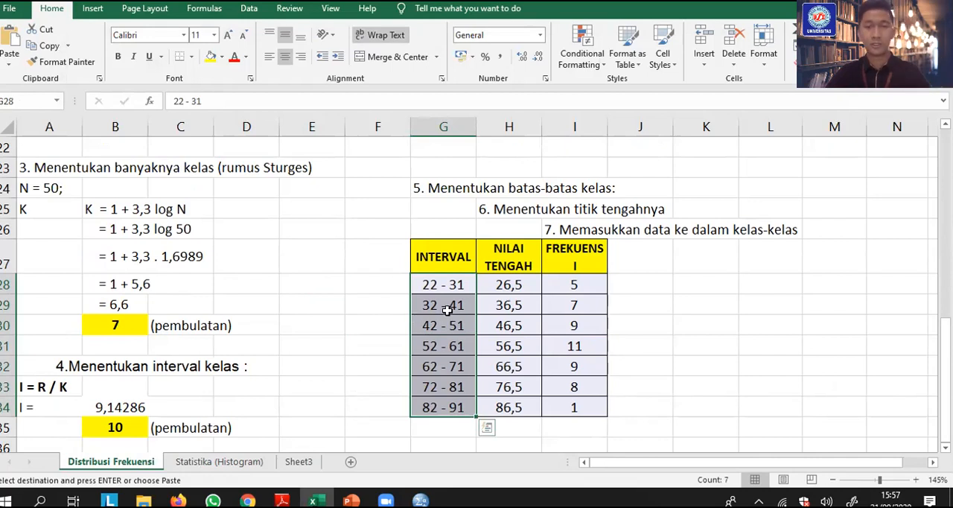
left_click(431, 284)
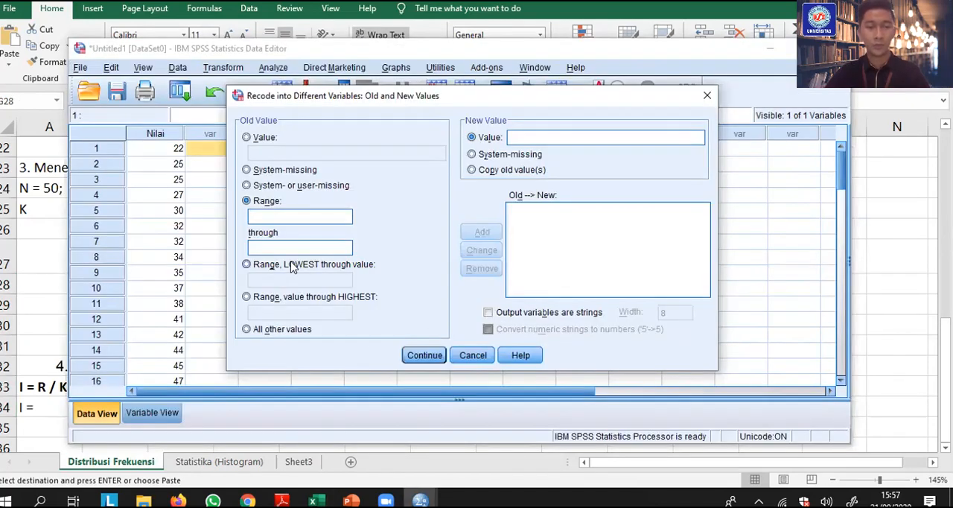
In the SPSS recode, add the range 22 through 31 with its old values copied
type("22")
left_click(288, 252)
type("31")
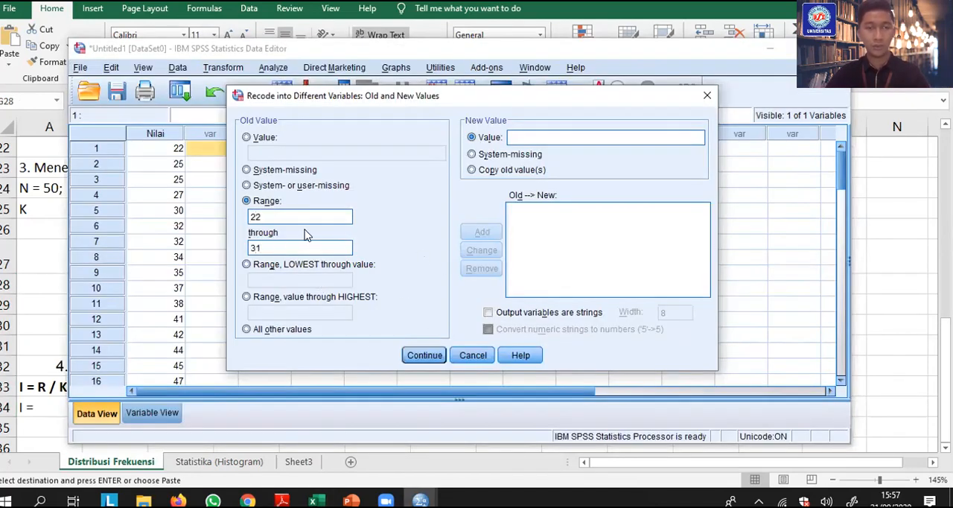
left_click(475, 170)
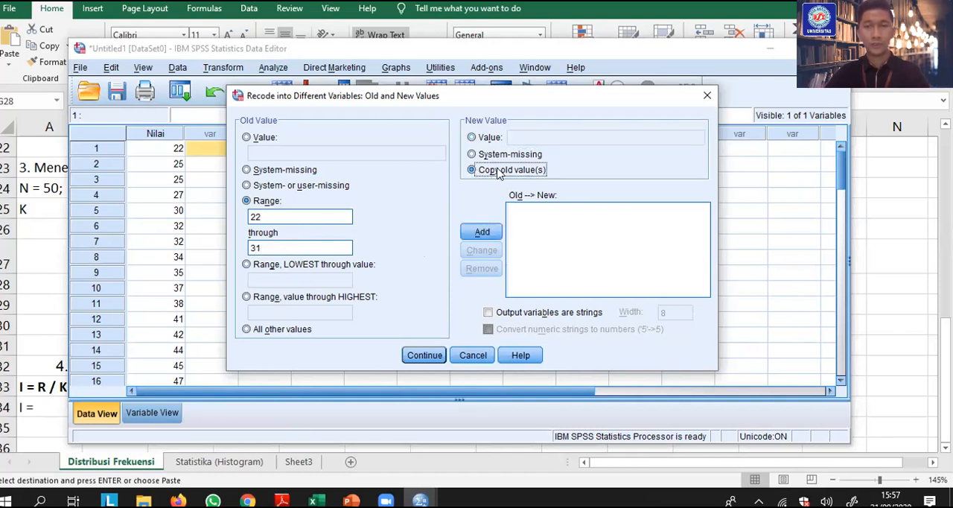
left_click(481, 235)
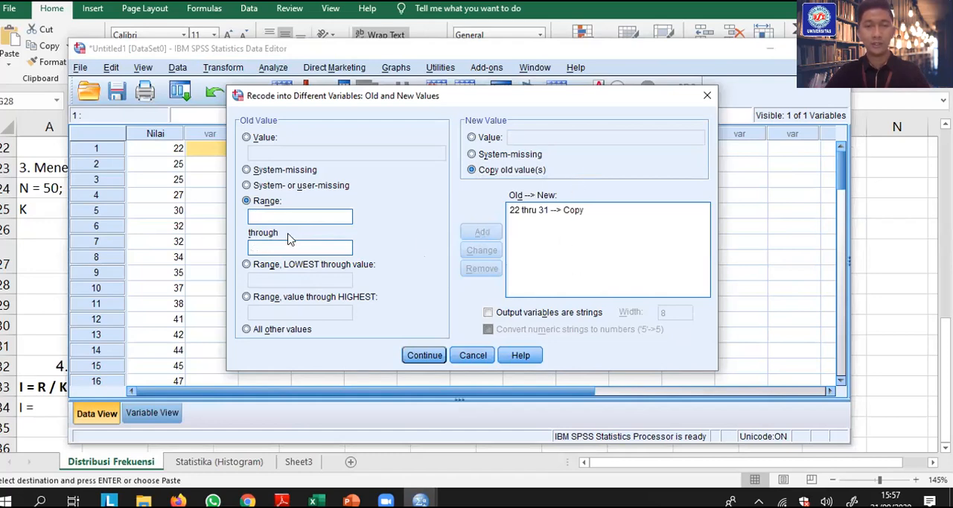
Check the second class interval in Excel and add the range 32 through 41 to the recode, copying old values
key("alt+Tab")
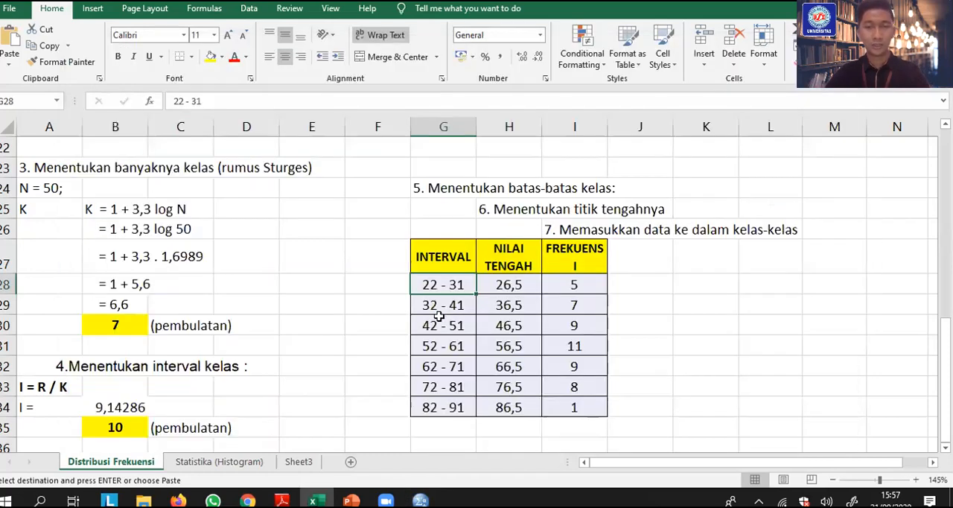
key("alt+Tab")
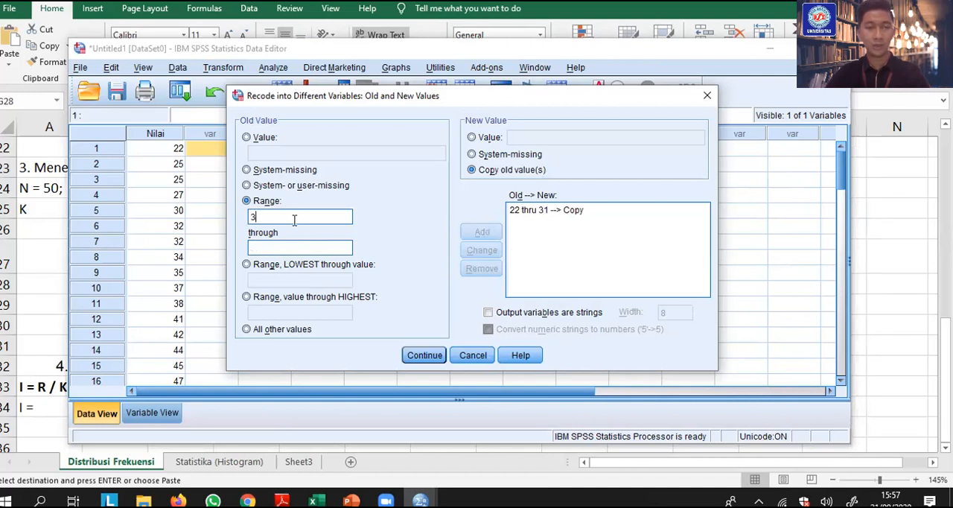
type("41")
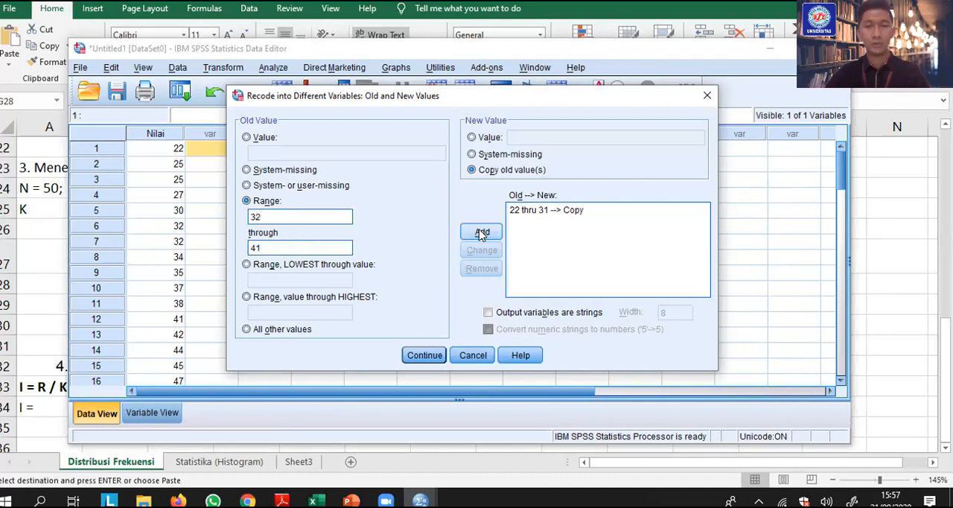
left_click(481, 234)
Add the range 42 through 51 to the recode list with old values copied
left_click(316, 219)
type("42")
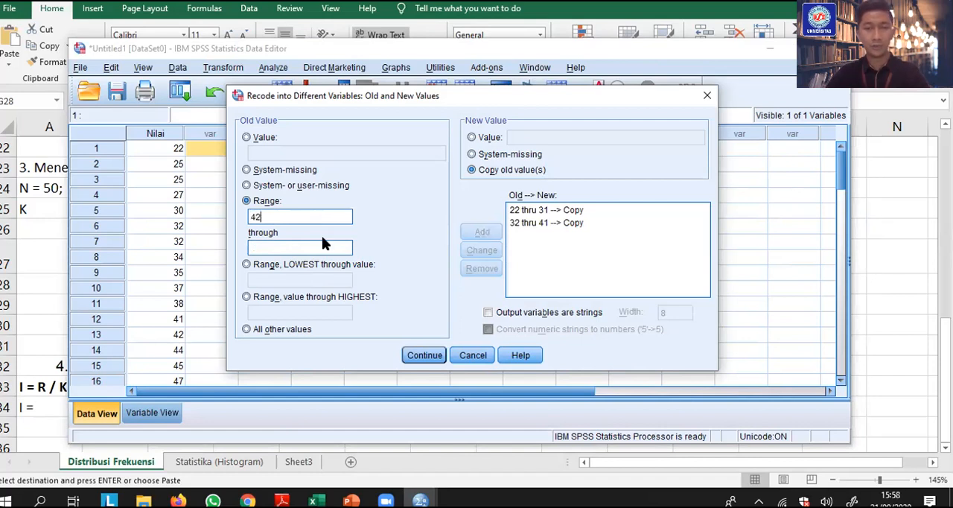
left_click(324, 244)
type("51")
left_click(482, 231)
Add the range 52 through 61 to the recode list with old values copied
left_click(282, 216)
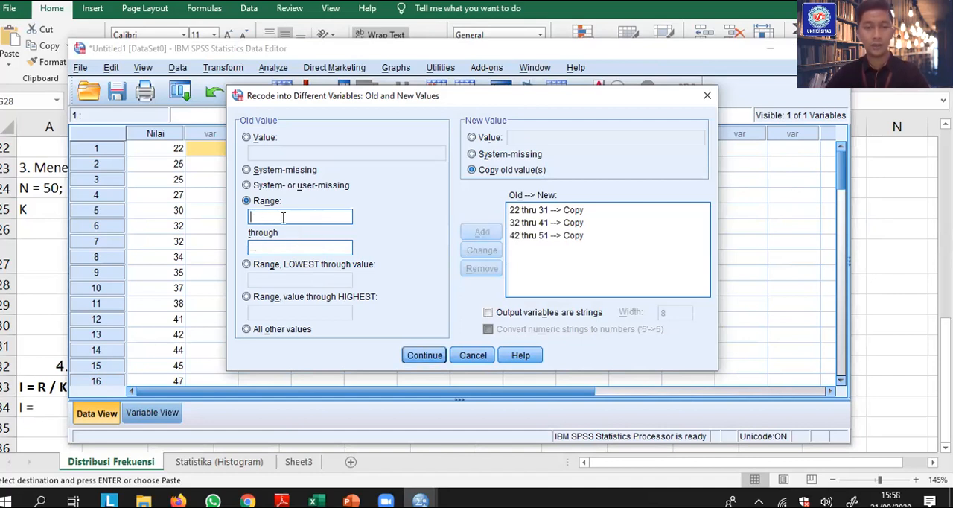
type("52")
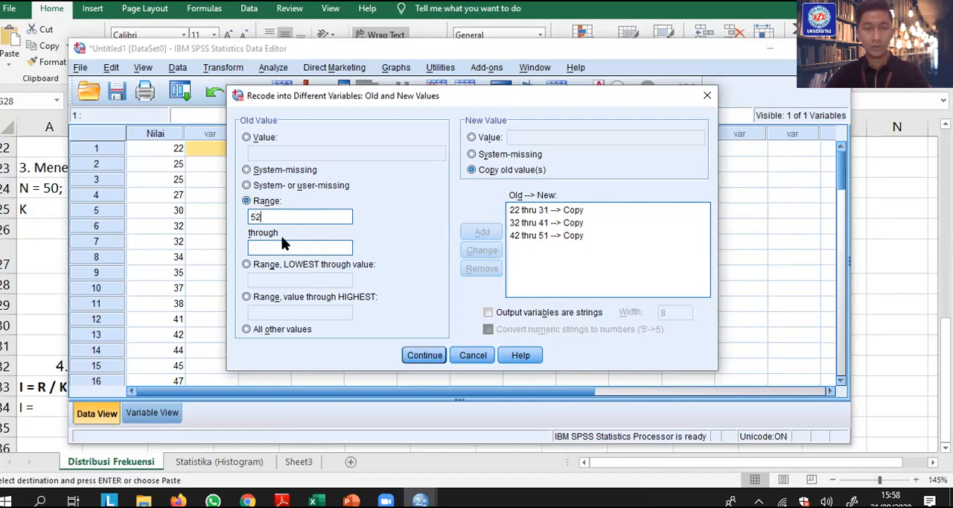
left_click(283, 243)
type("61")
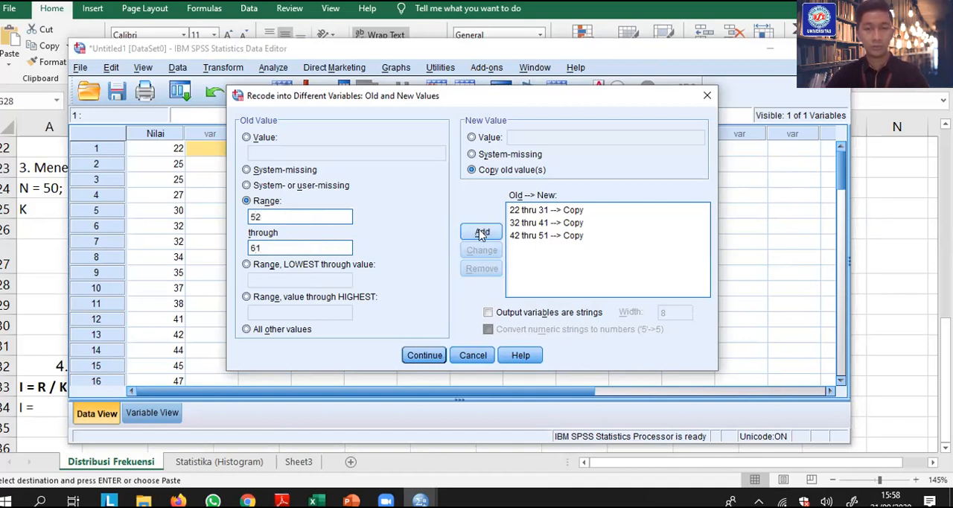
left_click(482, 232)
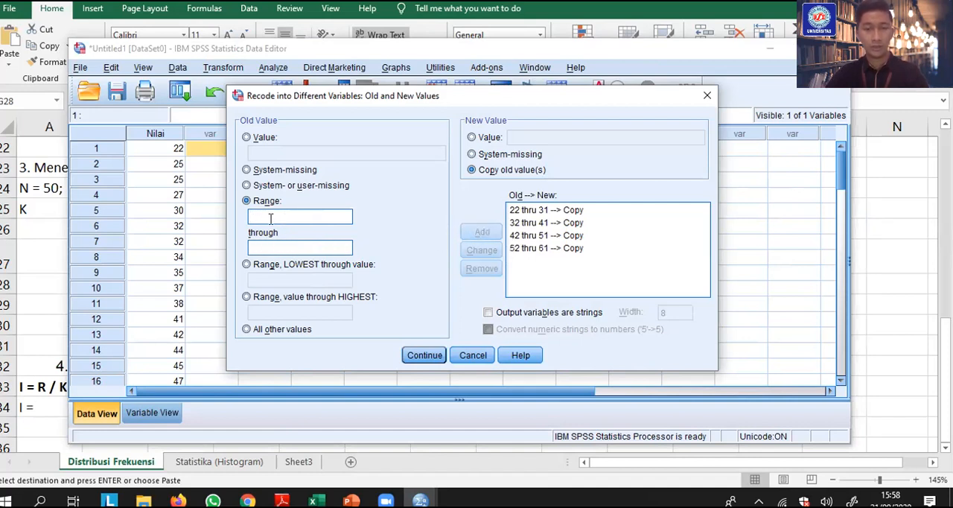
Add the range 62 through 71 to the recode list with old values copied
left_click(271, 241)
type("71")
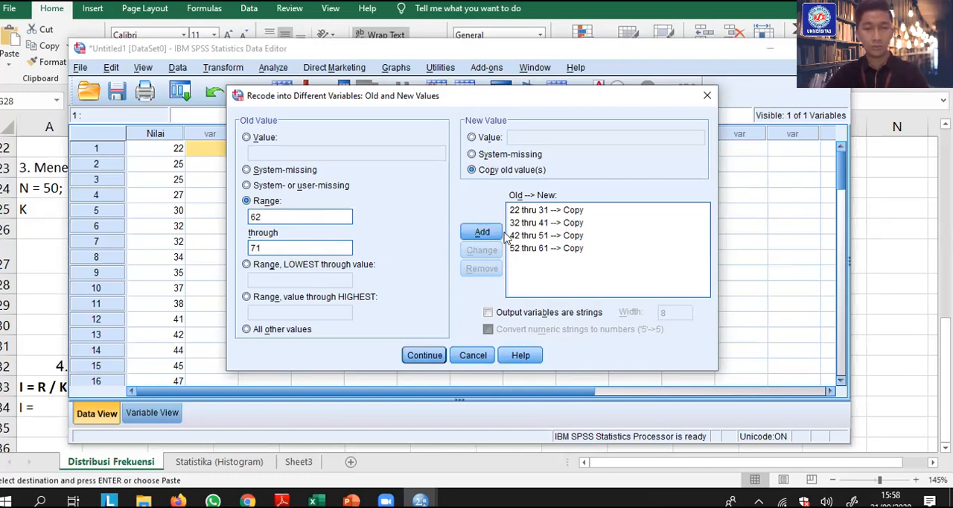
left_click(491, 233)
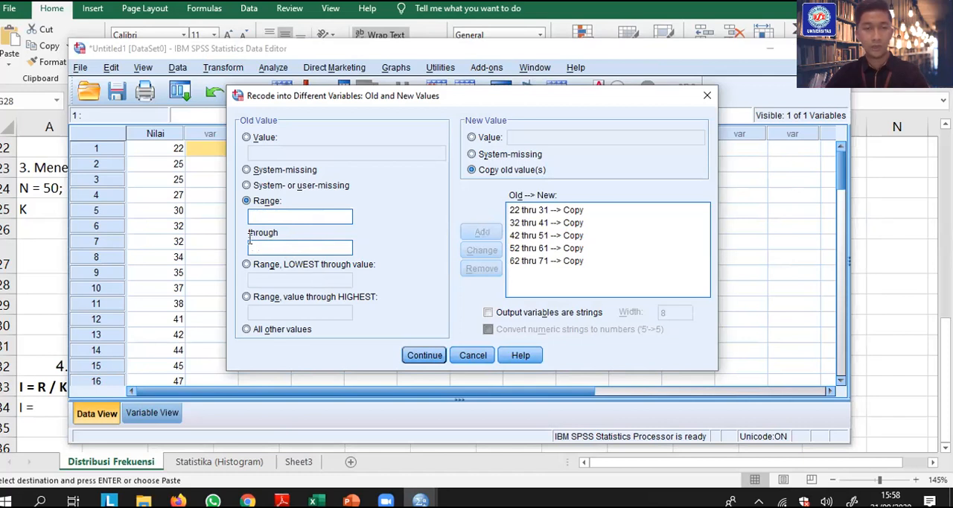
Add the range 72 through 81 to the recode list with old values copied
left_click(269, 216)
type("72")
type("81")
left_click(484, 231)
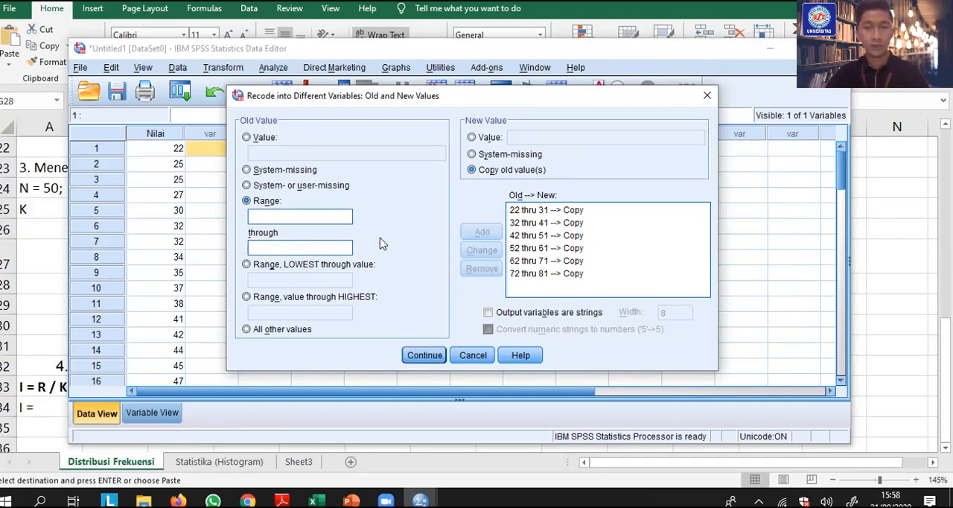
Add the range 82 through 91 to the recode list with old values copied
type("82")
left_click(305, 247)
type("91")
left_click(481, 233)
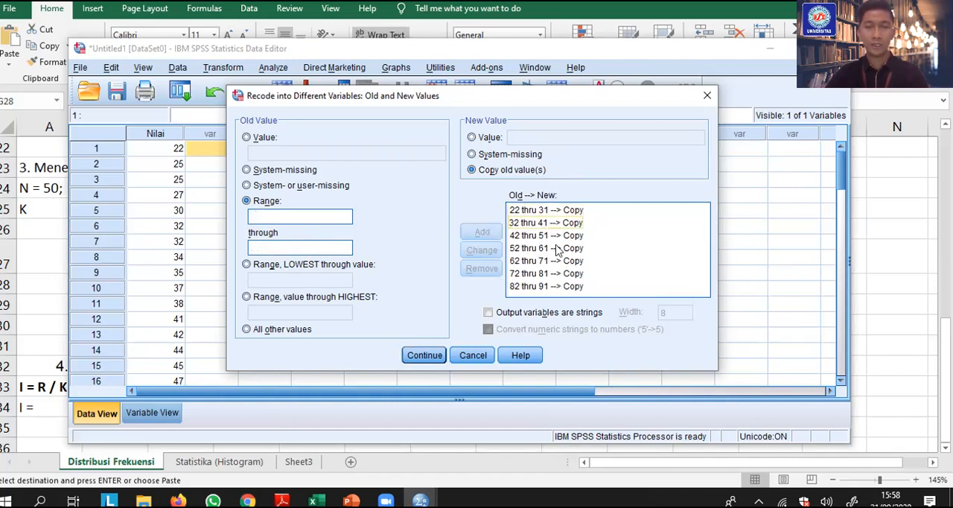
Accept the old and new values, run the recode of Nilai into x, and return to the data to check the x column
left_click(421, 355)
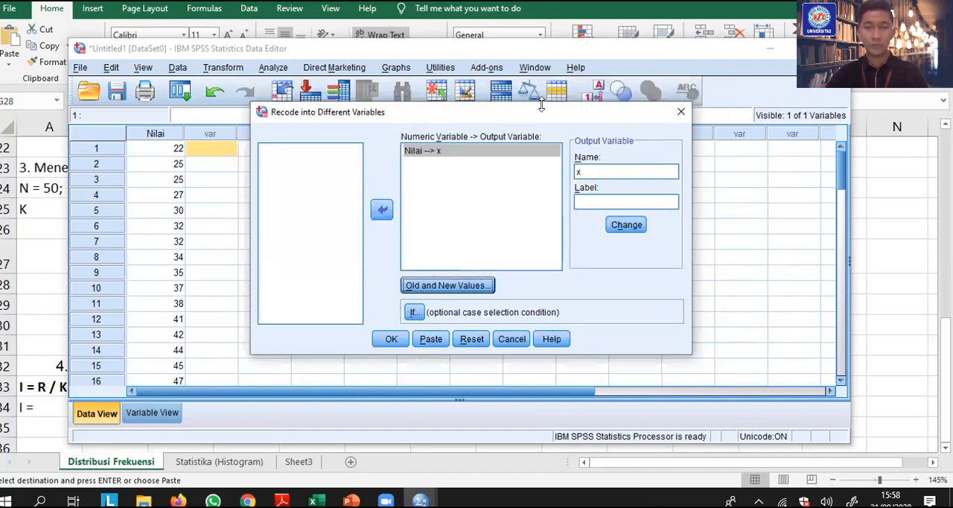
left_click(392, 339)
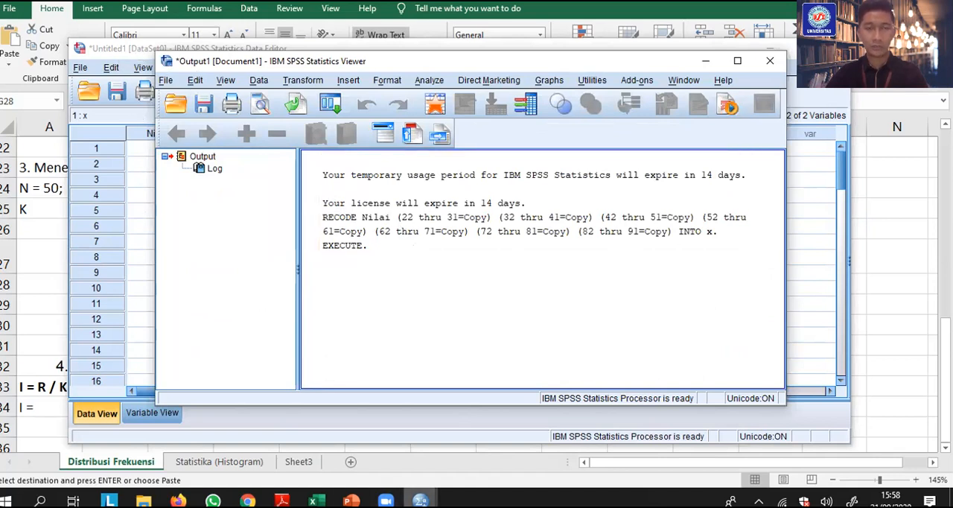
mouse_move(419, 499)
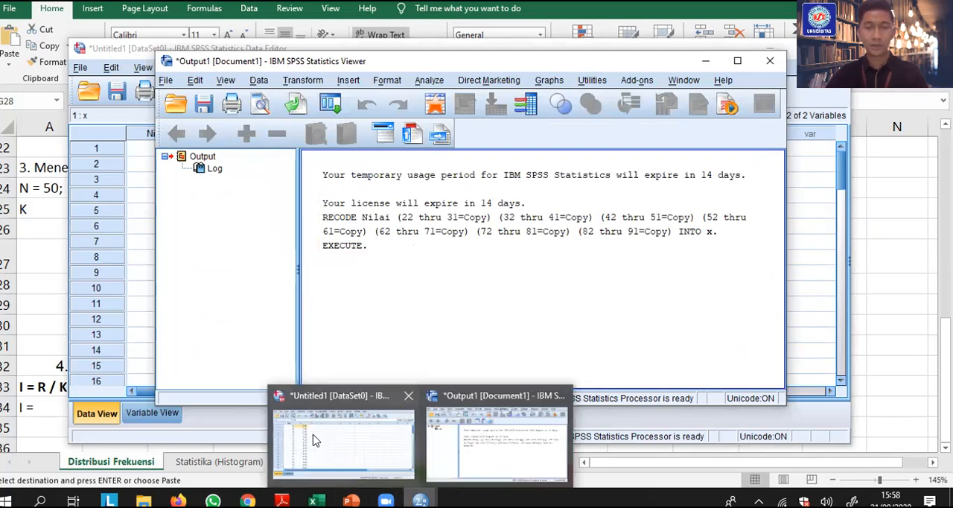
mouse_move(313, 440)
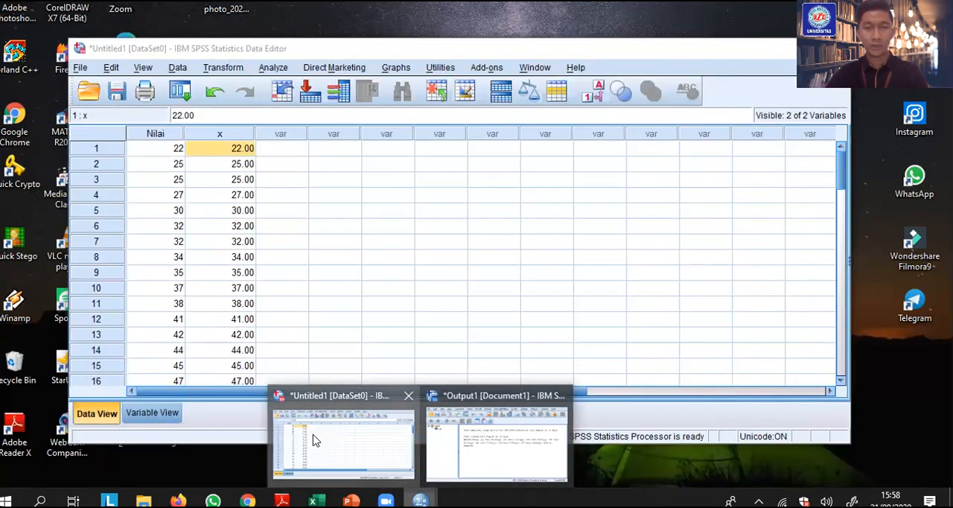
left_click(314, 440)
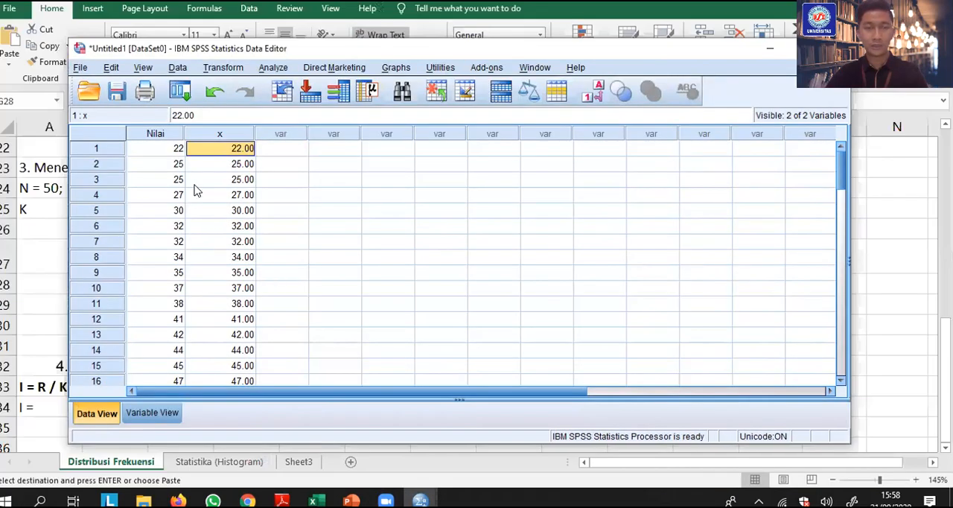
scroll(223, 216, "down", 3)
scroll(253, 268, "up", 3)
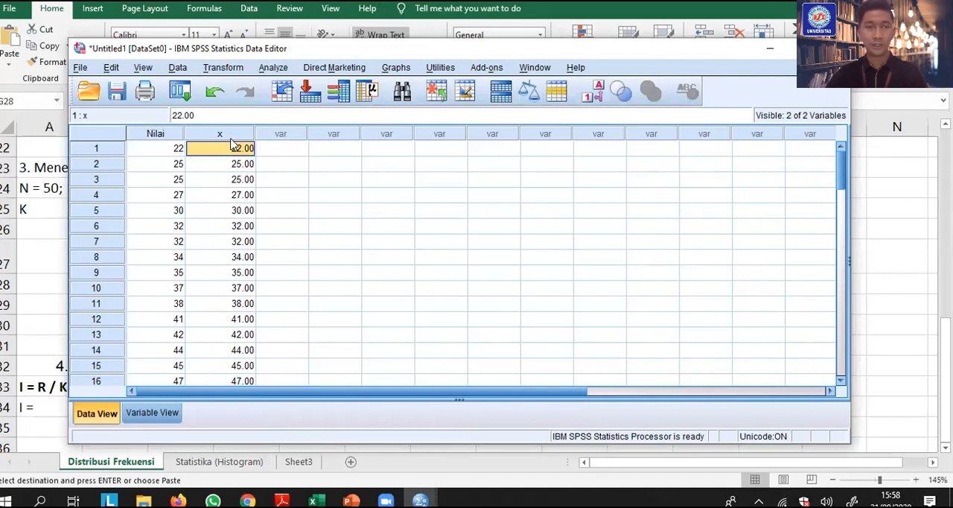
Set the decimals of variable x to 0 and slightly narrow its column in the data grid
left_click(167, 415)
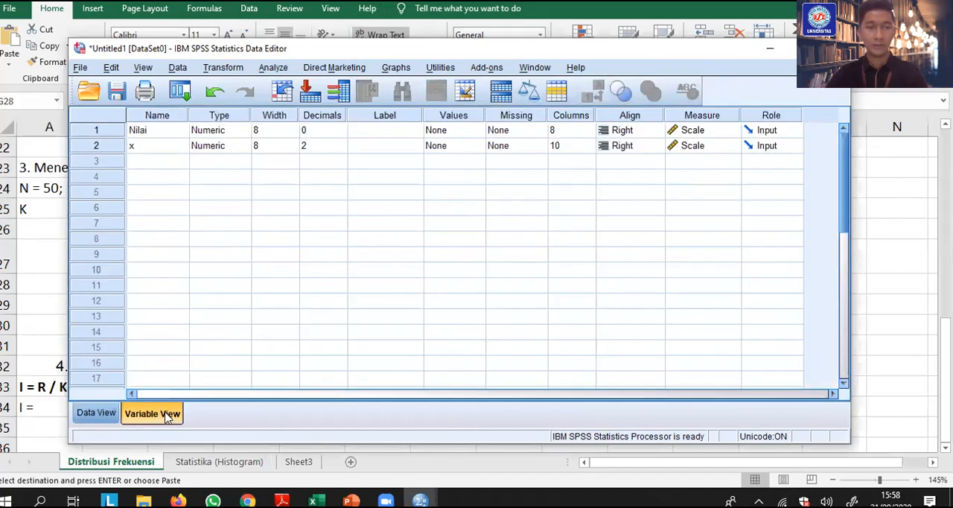
left_click(141, 148)
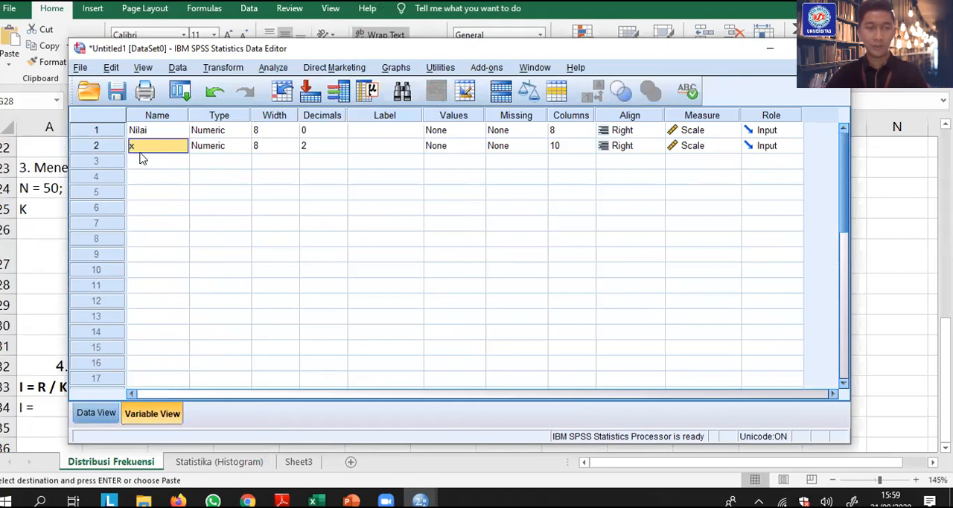
left_click(307, 145)
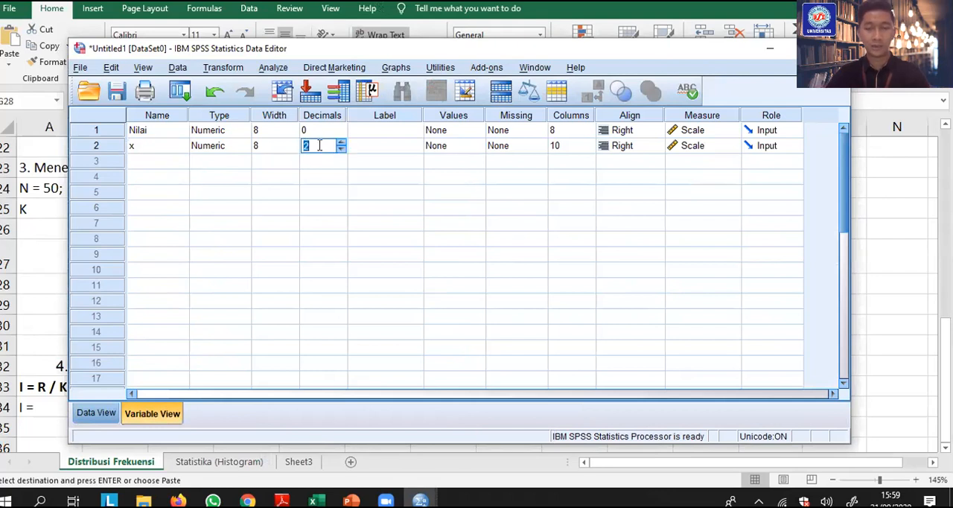
type("0")
left_click(149, 134)
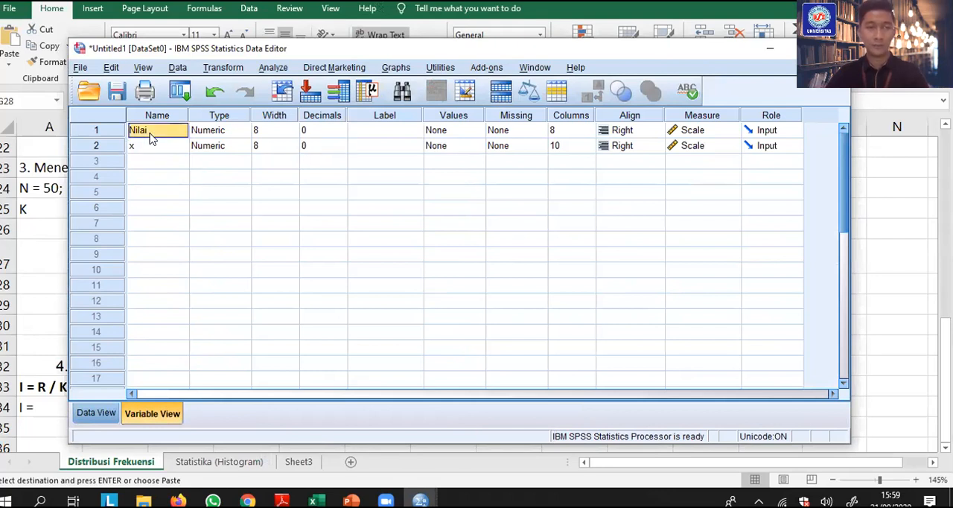
left_click(96, 412)
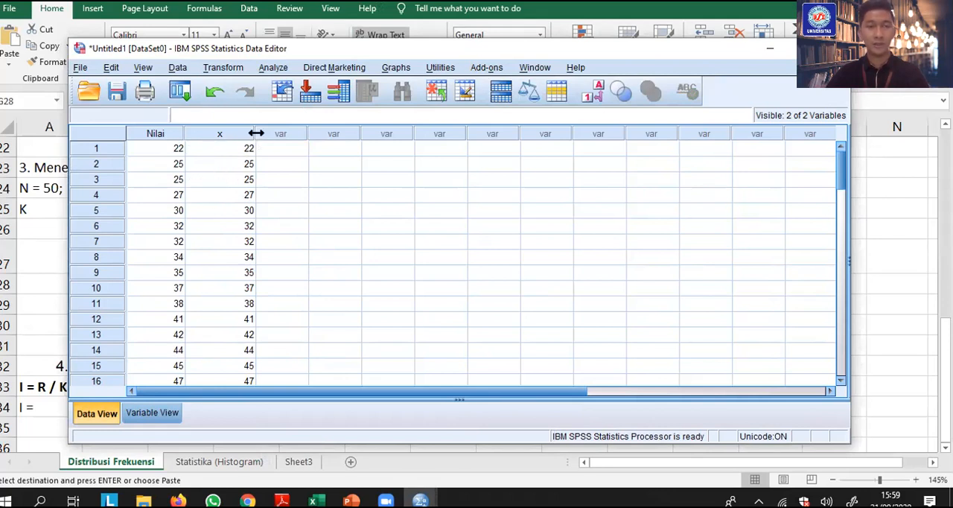
left_click_drag(254, 133, 241, 134)
Replace the x values of cases 1 through 5 with class code 1
left_click(222, 148)
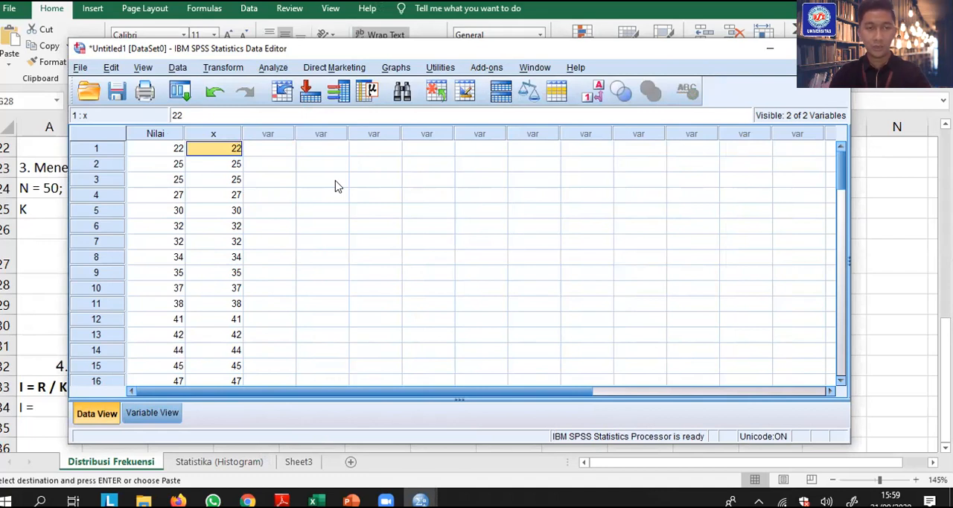
type("1")
key("Return")
type("1")
key("Return")
type("1")
key("Return")
type("1")
key("Return")
type("1")
key("Return")
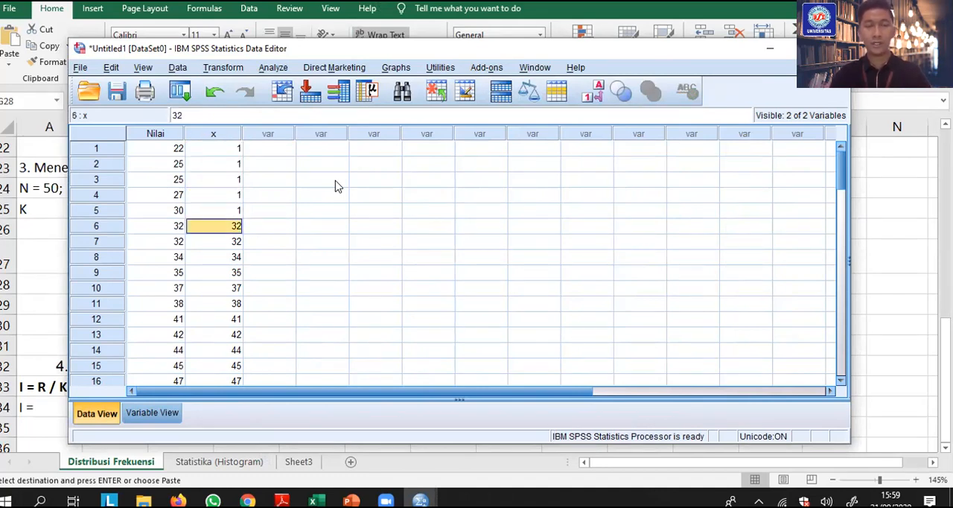
key("Up")
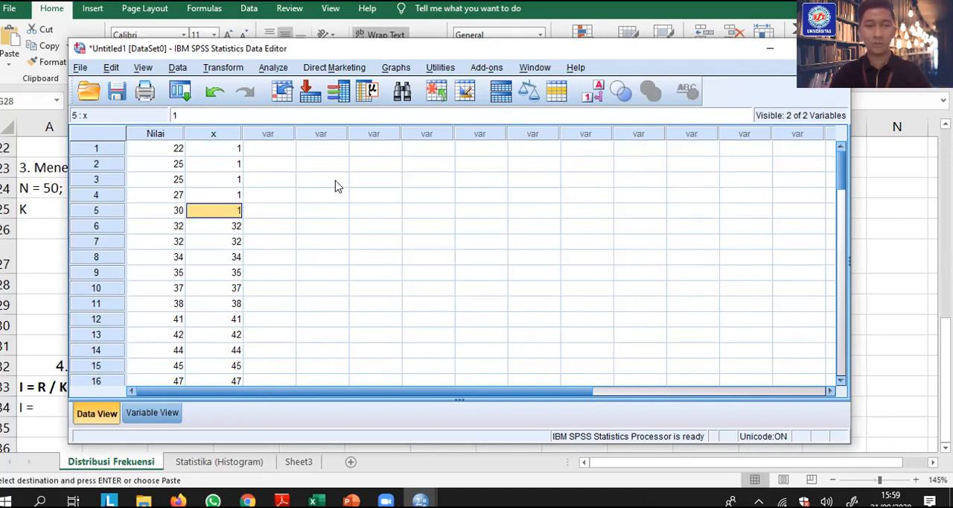
key("Down")
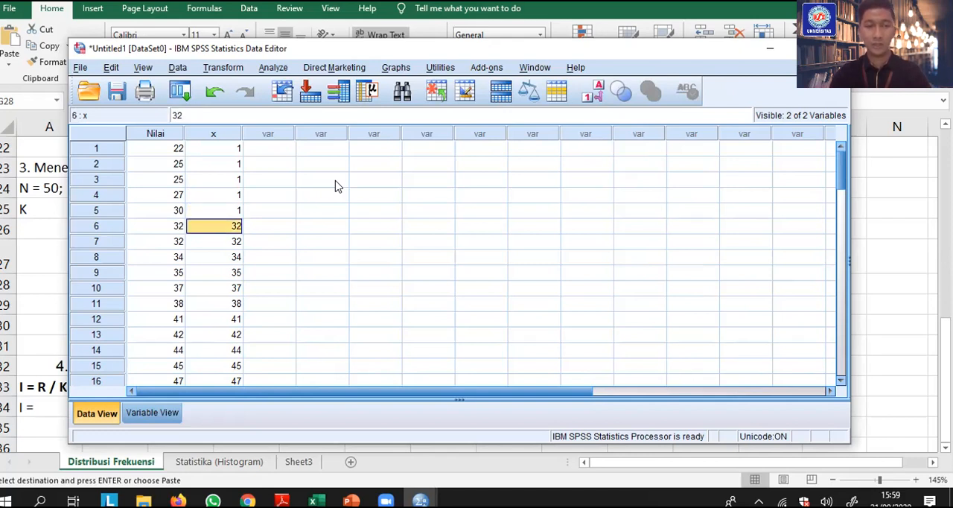
Replace the x values of cases 6 through 12 with class code 2
type("2")
key("Return")
type("2")
key("Return")
type("2")
key("Return")
type("2")
key("Return")
type("2")
key("Return")
type("2")
key("Return")
type("2")
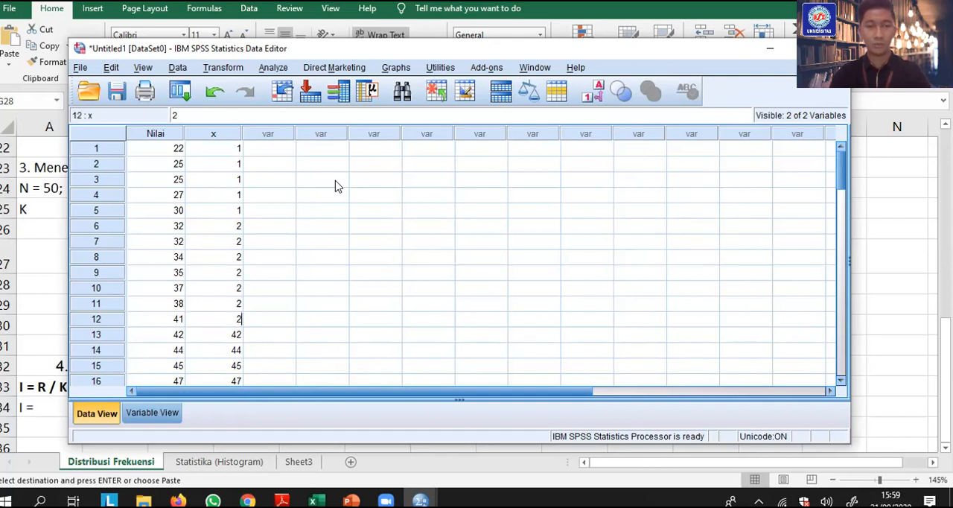
key("Return")
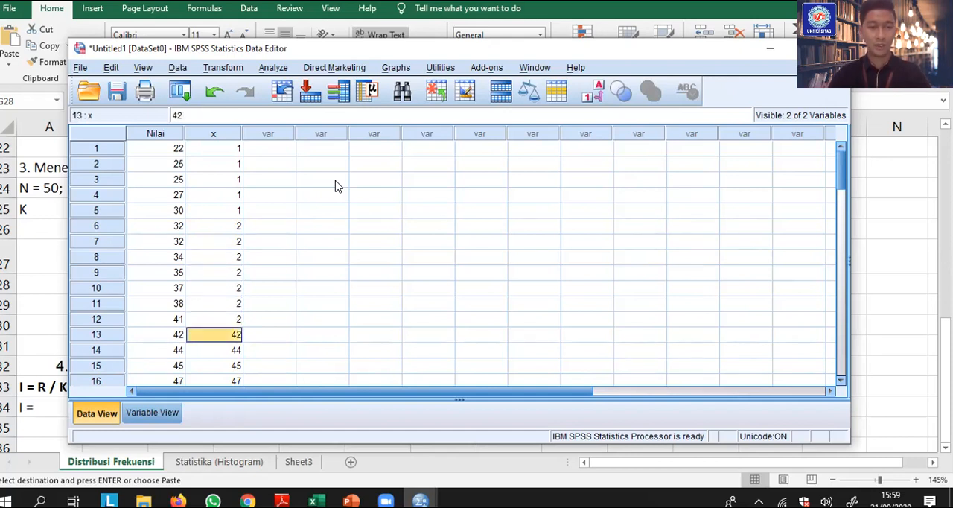
Replace the x values of cases 13 through 21 with class code 3
type("3")
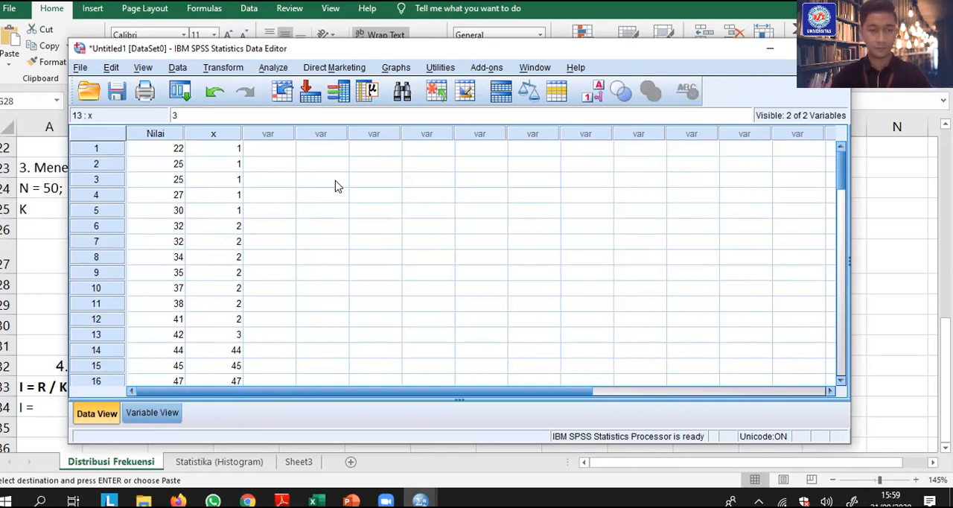
key("Return")
type("4")
key("Return")
type("5")
key("Return")
key("Up")
key("Up")
type("3")
key("Return")
type("3")
key("Return")
type("3")
key("Return")
type("3")
key("Return")
type("3")
key("Return")
type("3")
key("Return")
type("3")
key("Return")
type("3")
Replace the x values of cases 22 through 32 with class code 4
key("Return")
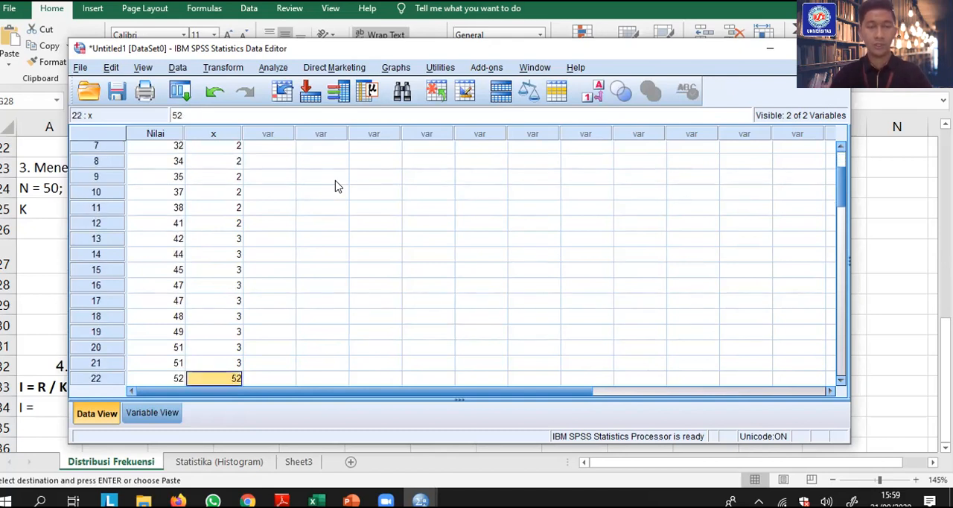
type("4")
key("Return")
type("4")
key("Return")
key("4")
key("Return")
key("4")
key("Return")
type("4")
key("Return")
type("4")
key("Return")
type("4")
key("Return")
type("4")
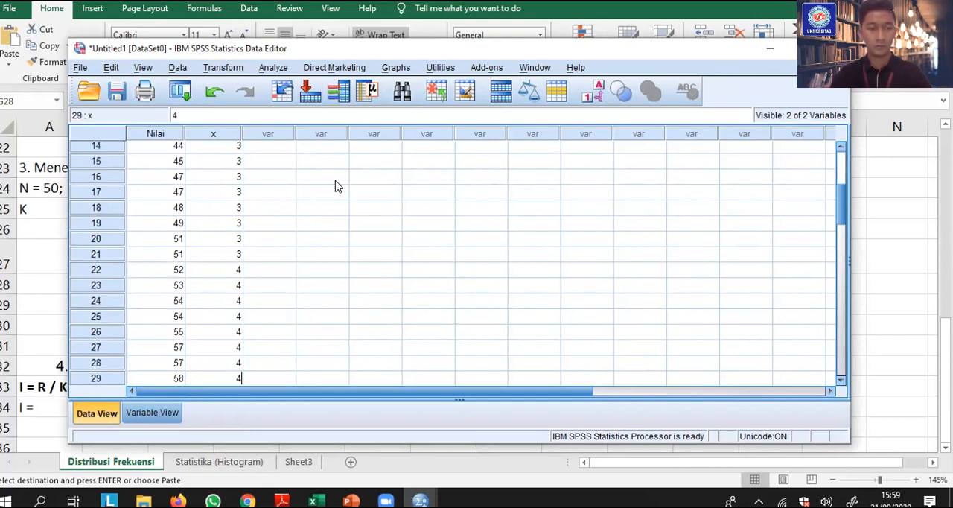
key("Return")
type("4")
key("Return")
type("4")
key("Return")
type("4")
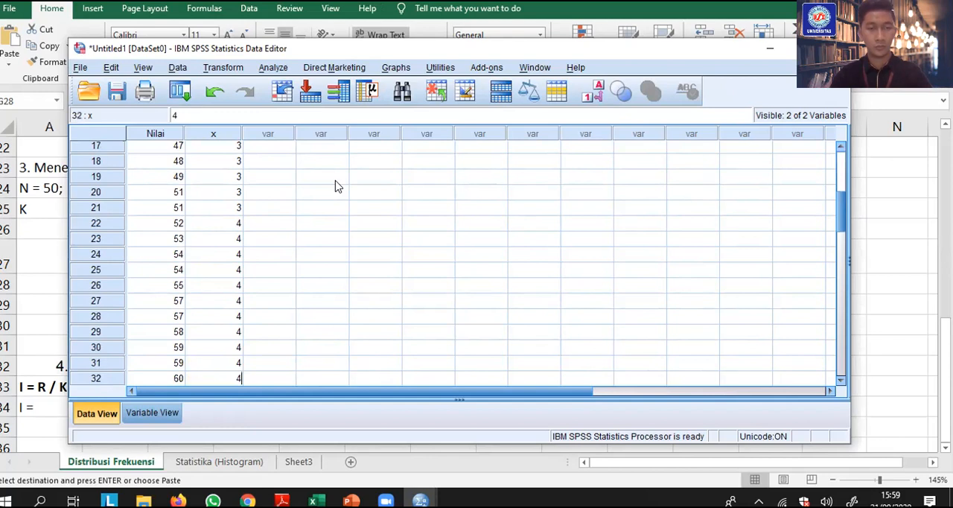
Replace the x values of cases 33 through 41 with class code 5
key("Return")
type("4")
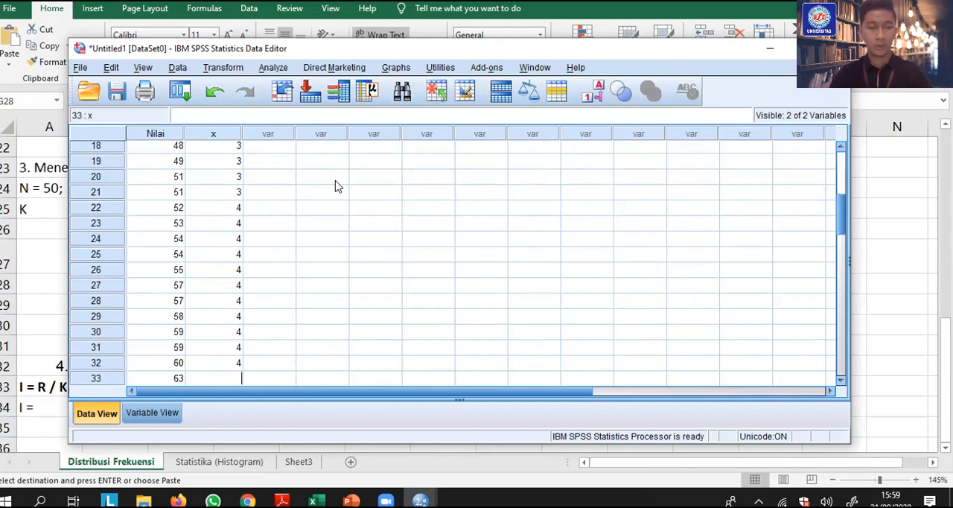
key("Return")
type("5")
key("Return")
type("5")
key("Return")
type("5")
key("Return")
type("5")
type("5")
key("Return")
type("5")
key("Return")
type("5")
Replace the x values of cases 42 through 49 with class code 6 and that of case 50 with 7
key("Return")
type("5")
key("Return")
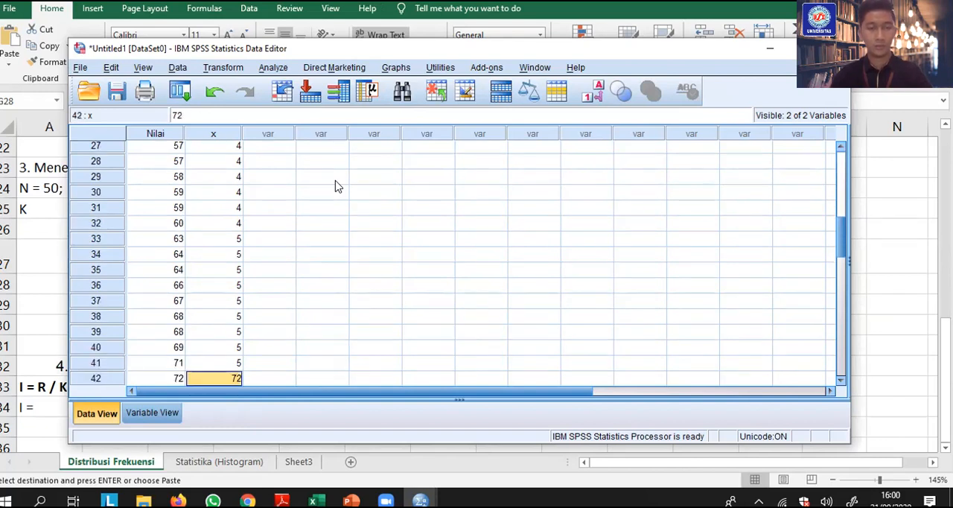
type("6 6 6 6")
key("Return")
type("6")
key("Return")
type("6")
key("Return")
type("6")
key("Return")
type("6")
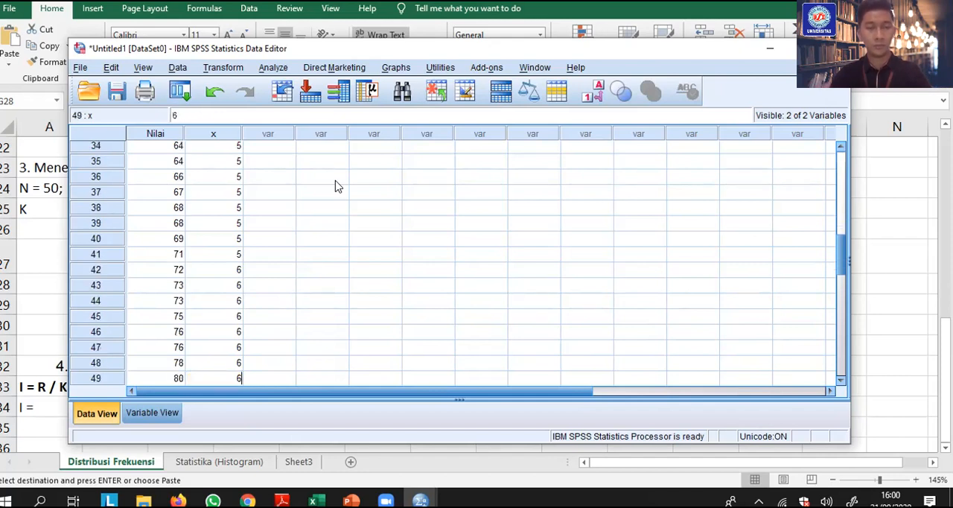
key("Return")
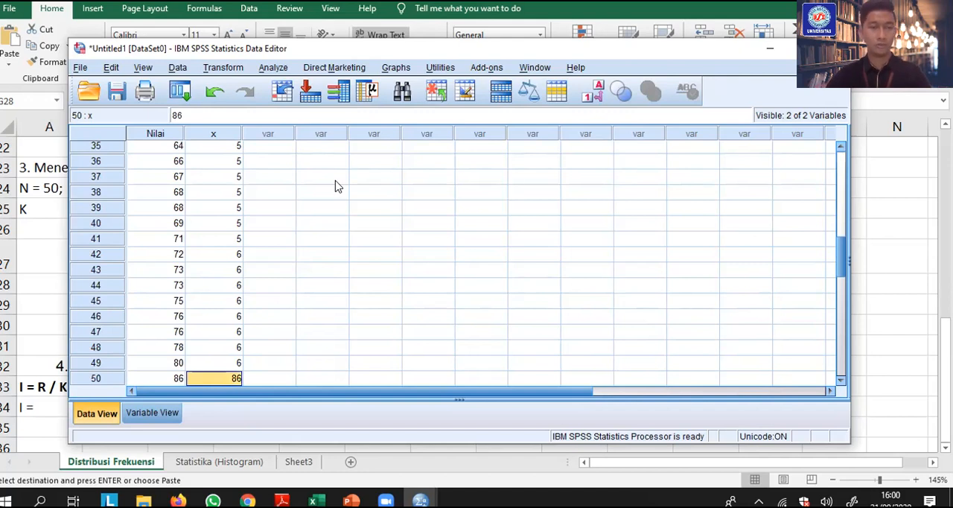
type("7")
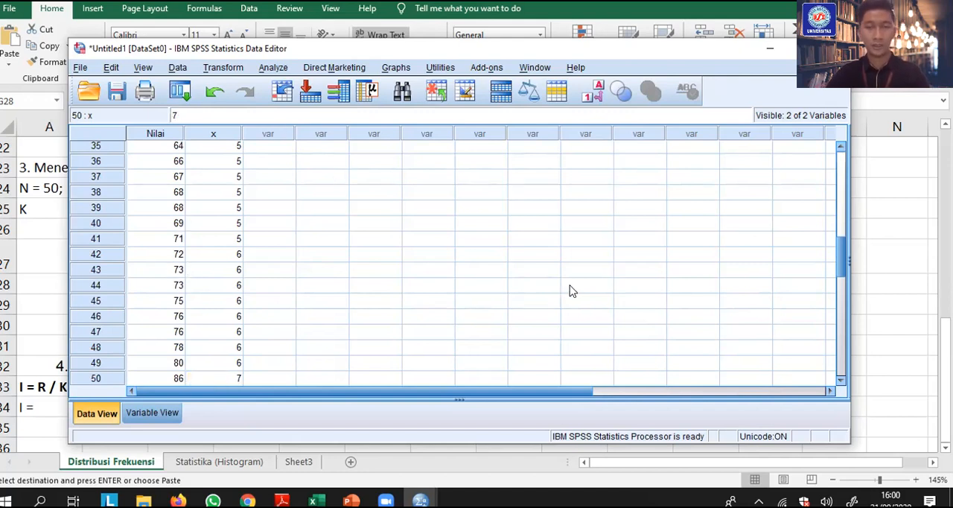
Switch to Excel and examine the class intervals and frequencies in the Distribusi Frekuensi table
key("alt+Tab")
key("alt+Tab")
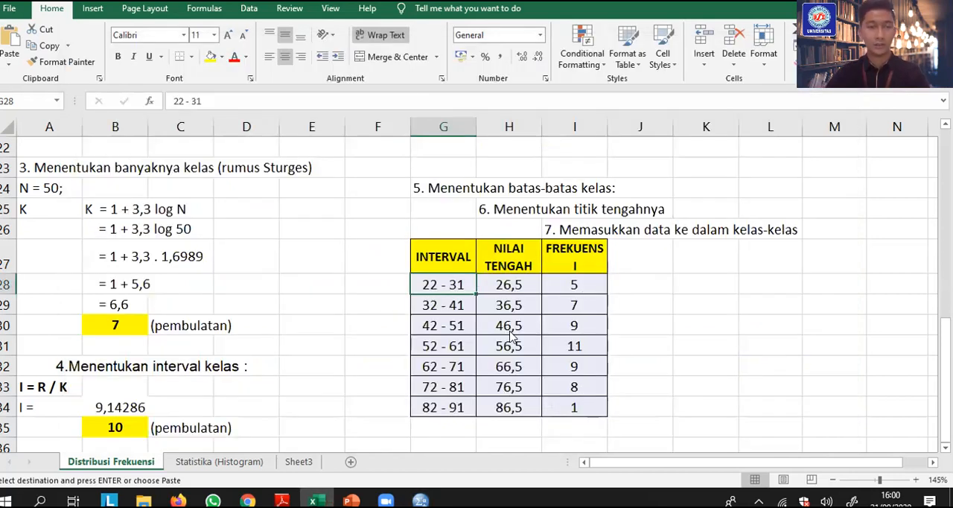
Switch to the SPSS Data Editor and review the coded x values back up to the first case
key("alt+Tab")
key("Tab")
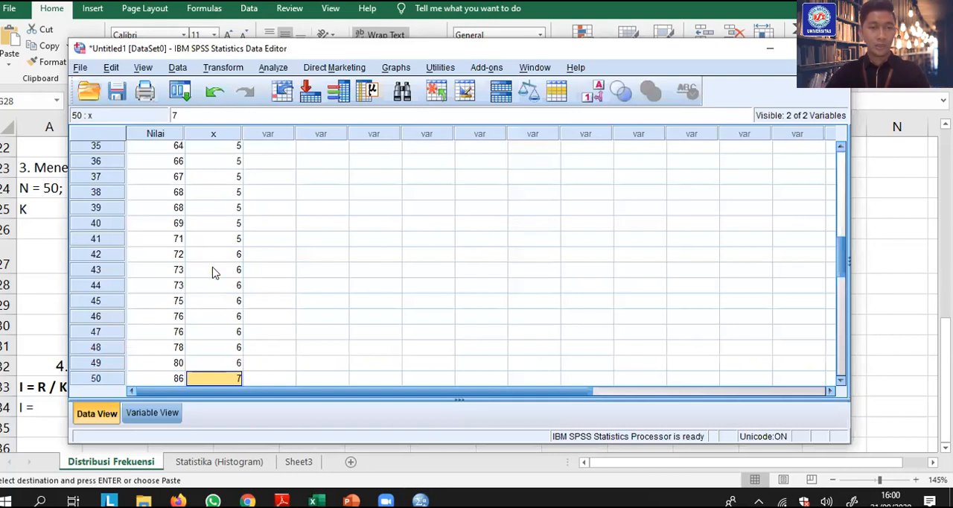
scroll(212, 271, "up", 2)
left_click(212, 271)
scroll(212, 201, "up", 10)
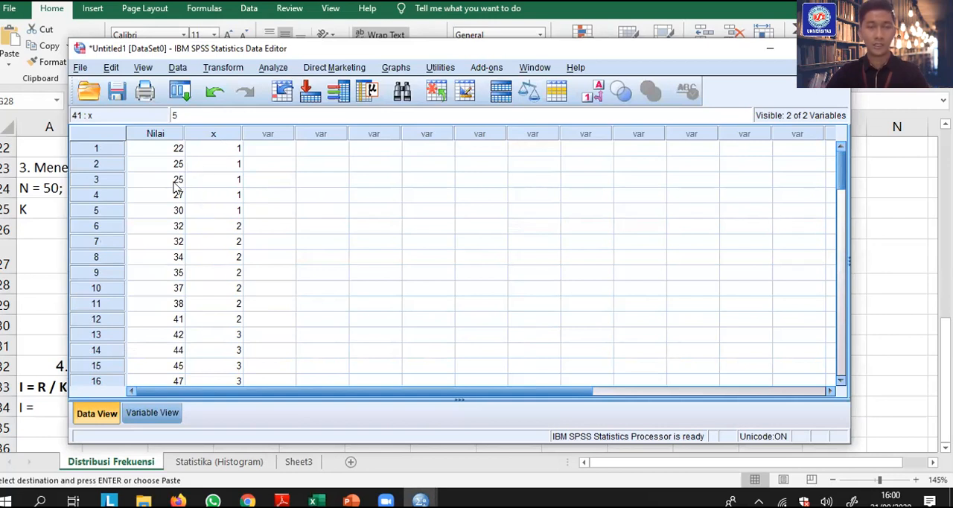
left_click(273, 69)
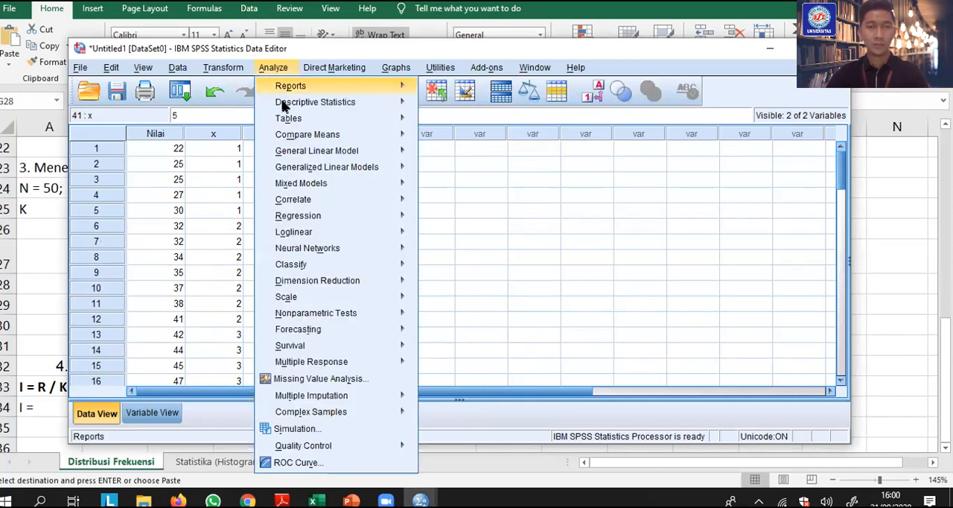
mouse_move(284, 107)
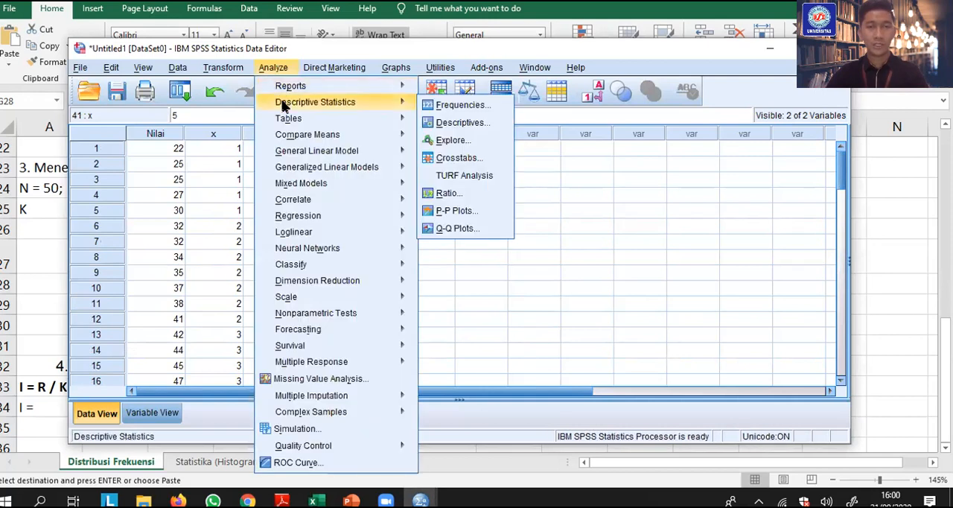
left_click(461, 107)
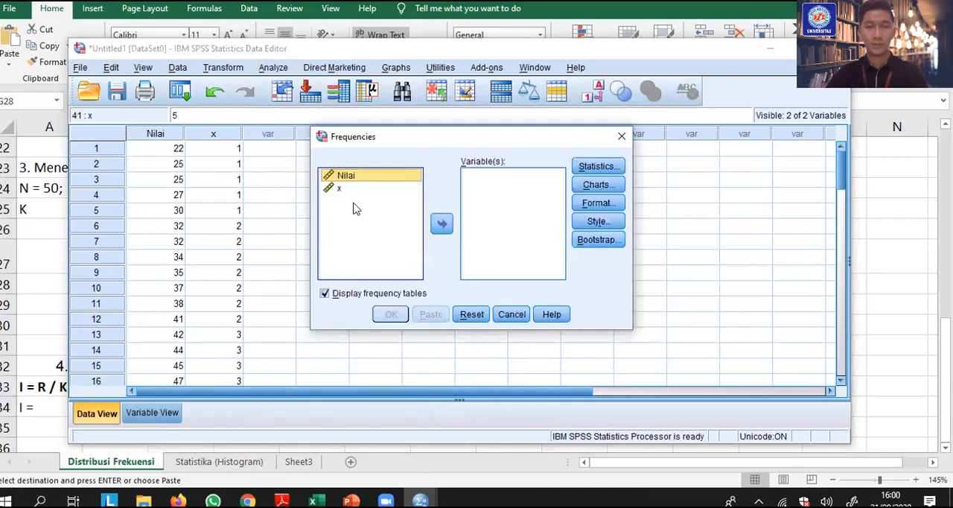
left_click(511, 314)
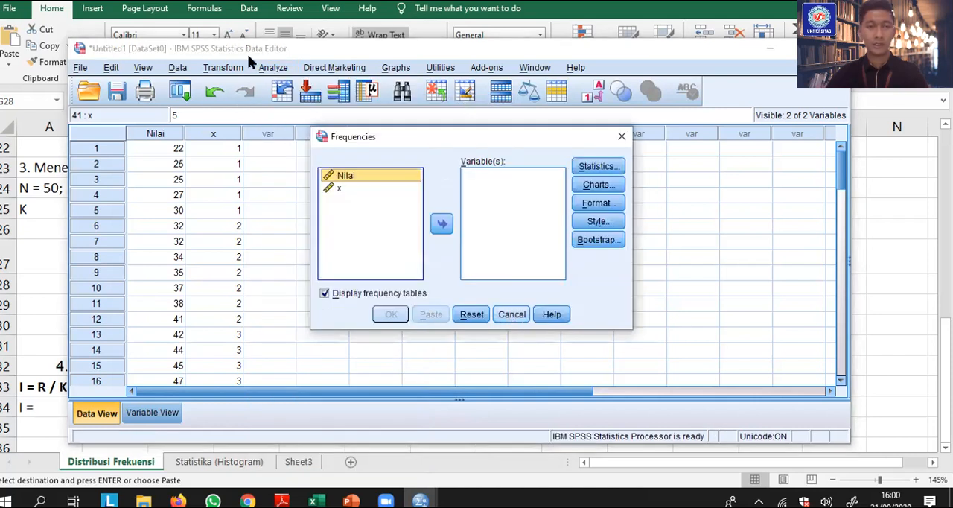
Set up a Frequencies analysis with x as the variable, leaving all its optional statistics unselected
left_click(273, 67)
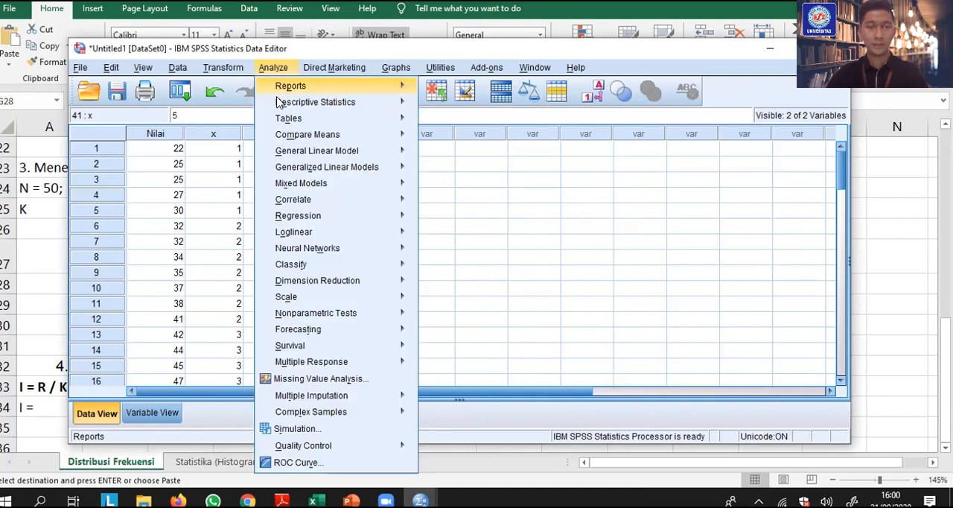
mouse_move(278, 102)
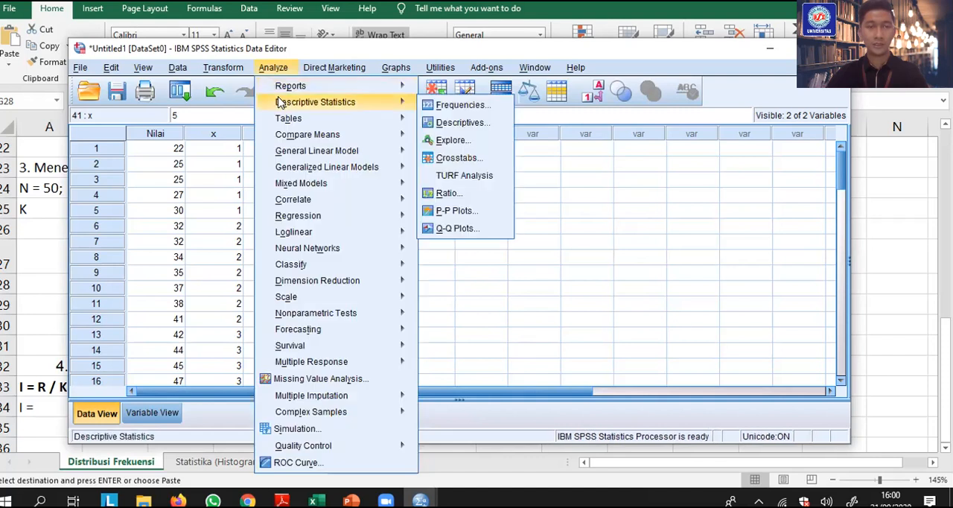
left_click(446, 110)
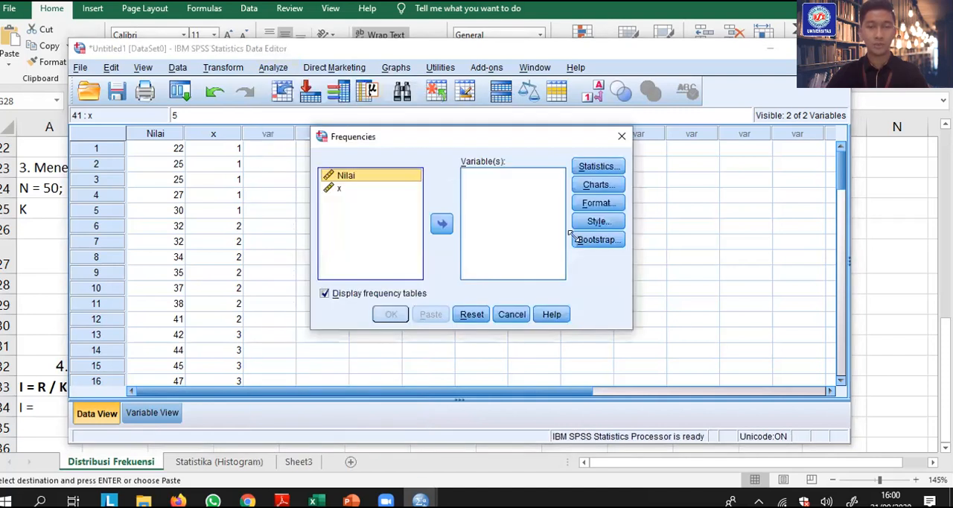
left_click(342, 190)
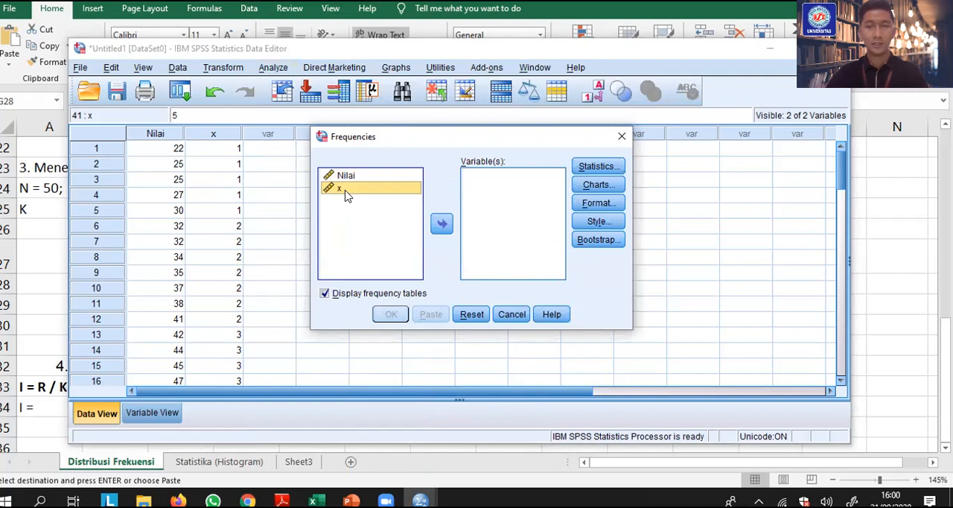
left_click(440, 225)
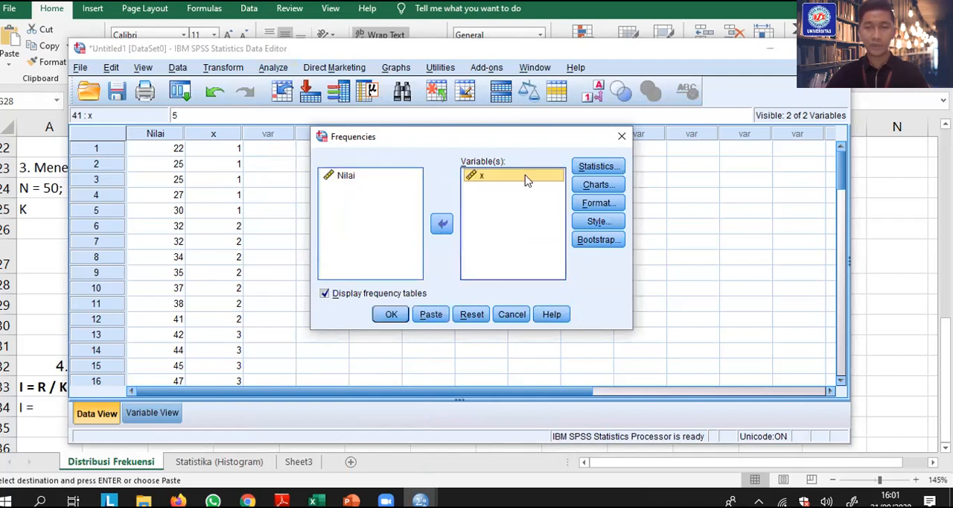
key("alt+s")
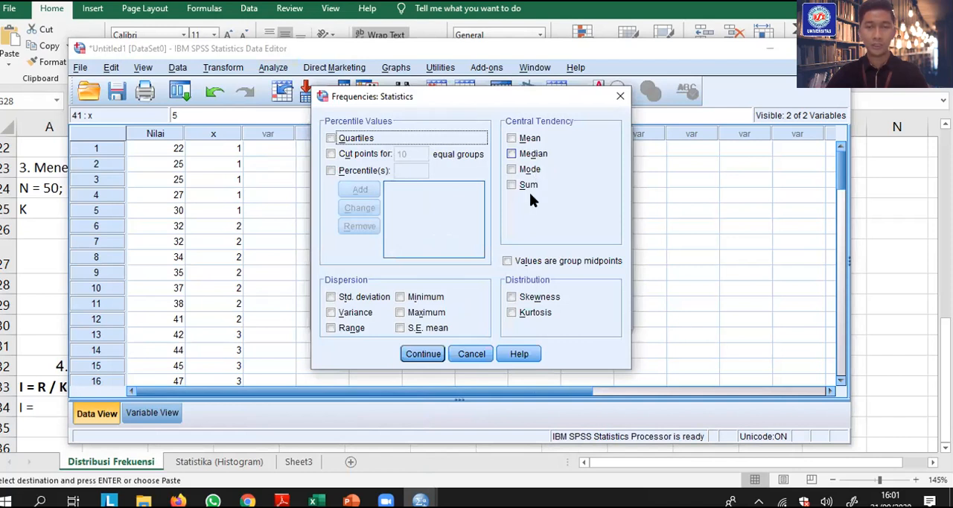
left_click(471, 354)
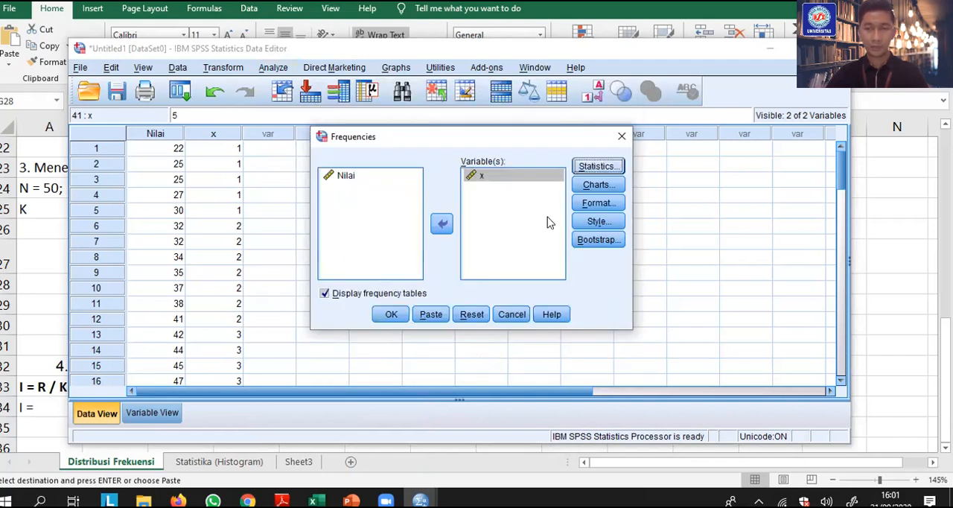
Add a histogram with the normal curve to the Frequencies analysis and run it
left_click(586, 188)
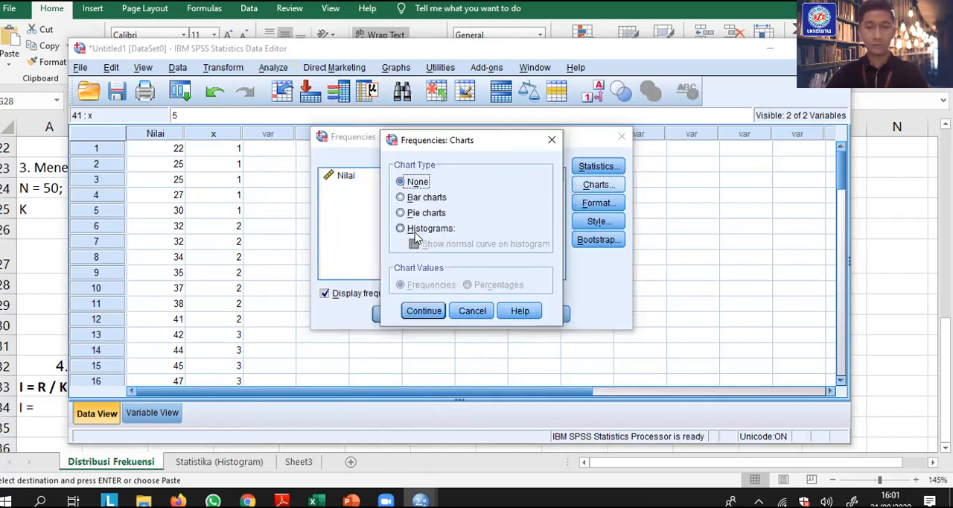
left_click(413, 228)
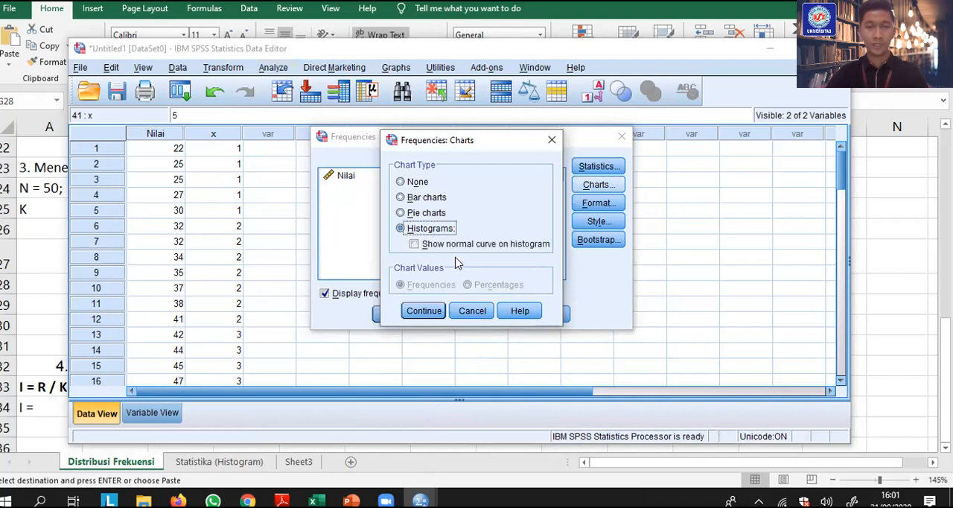
left_click(415, 245)
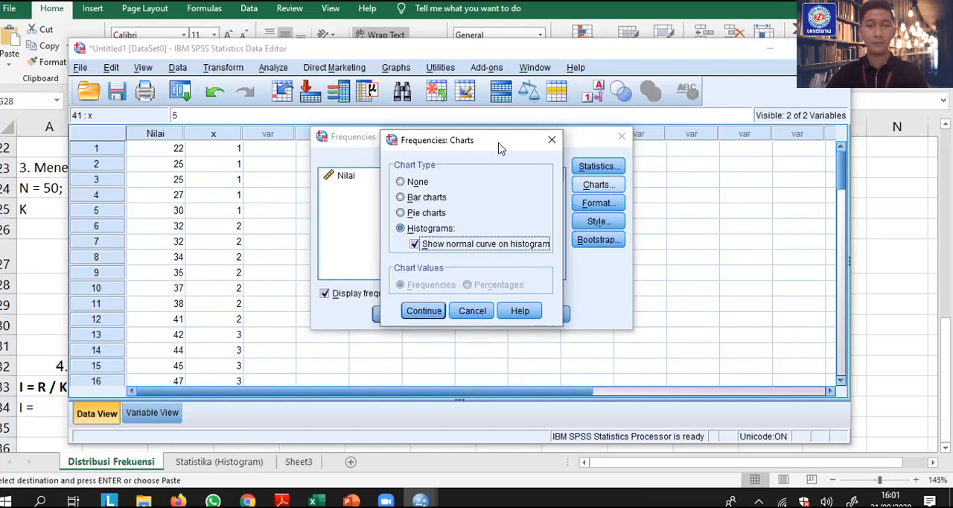
left_click(424, 312)
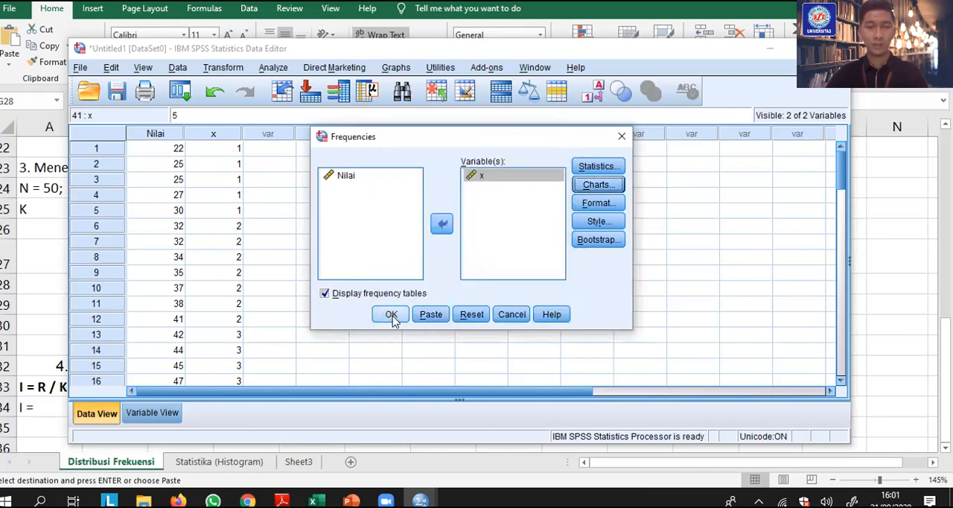
left_click(391, 315)
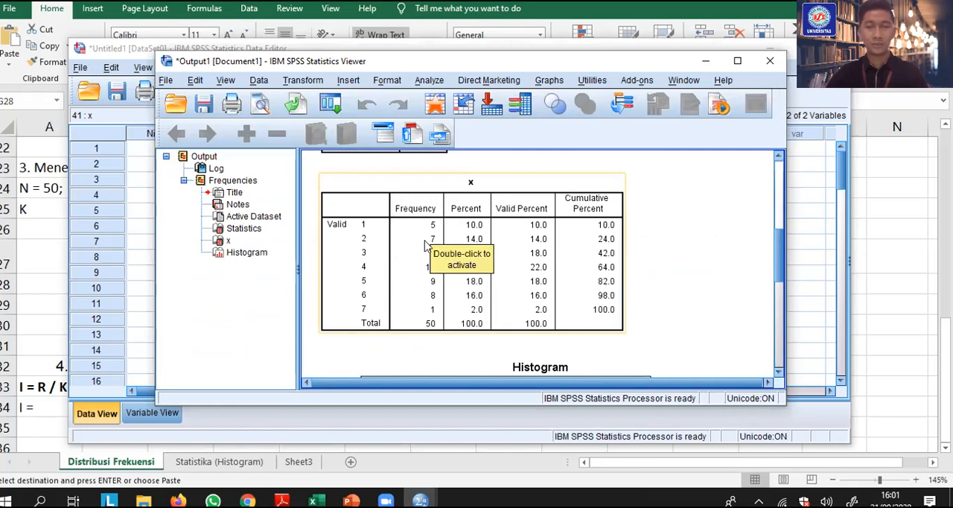
Examine the frequency table of x and its histogram in the output
left_click(402, 294)
scroll(380, 268, "down", 2)
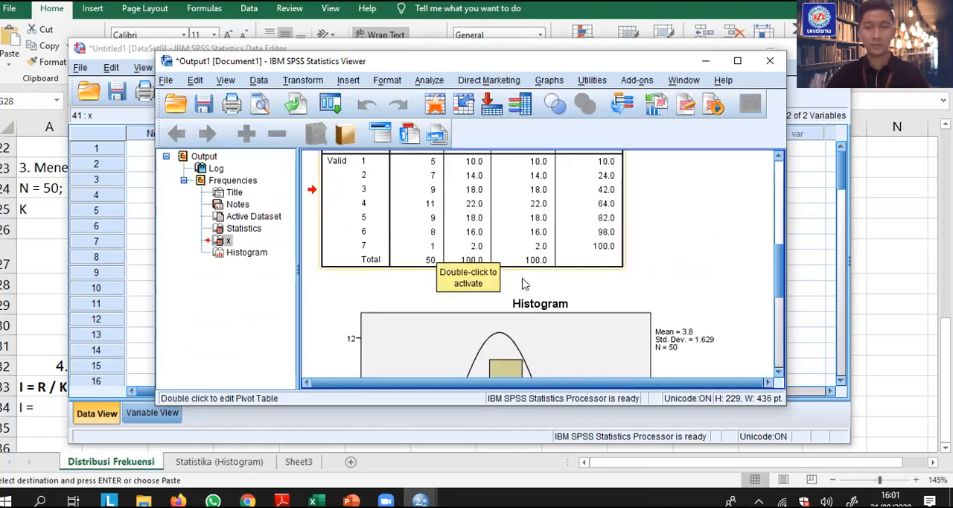
scroll(522, 281, "down", 3)
scroll(523, 275, "down", 3)
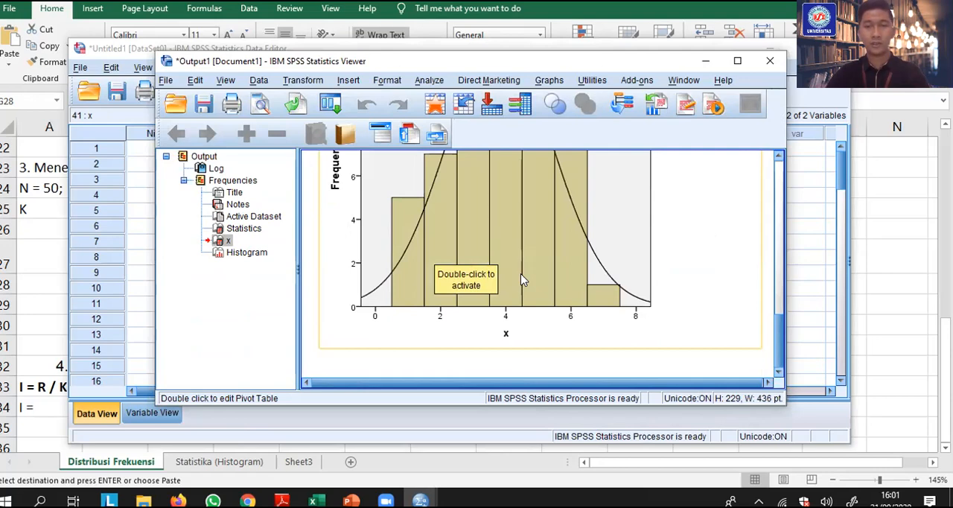
scroll(521, 279, "up", 5)
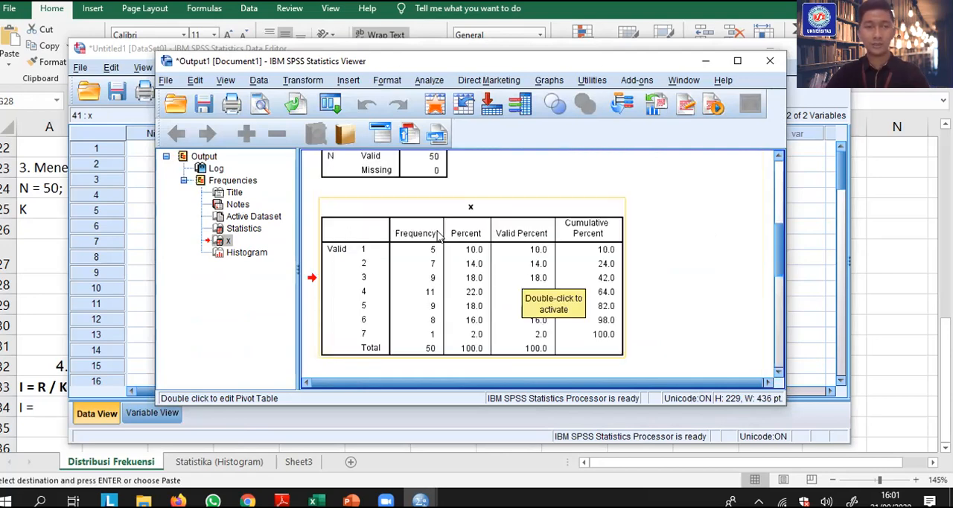
Compare the SPSS frequencies of x for each class with the FREKUENSI column of the Excel interval table
key("alt+Tab")
key("Tab")
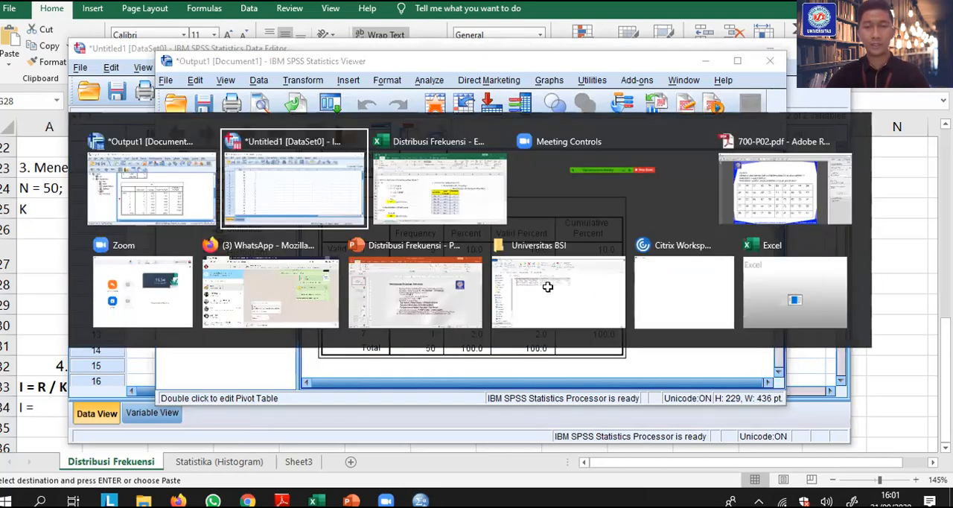
scroll(547, 228, "down", 1)
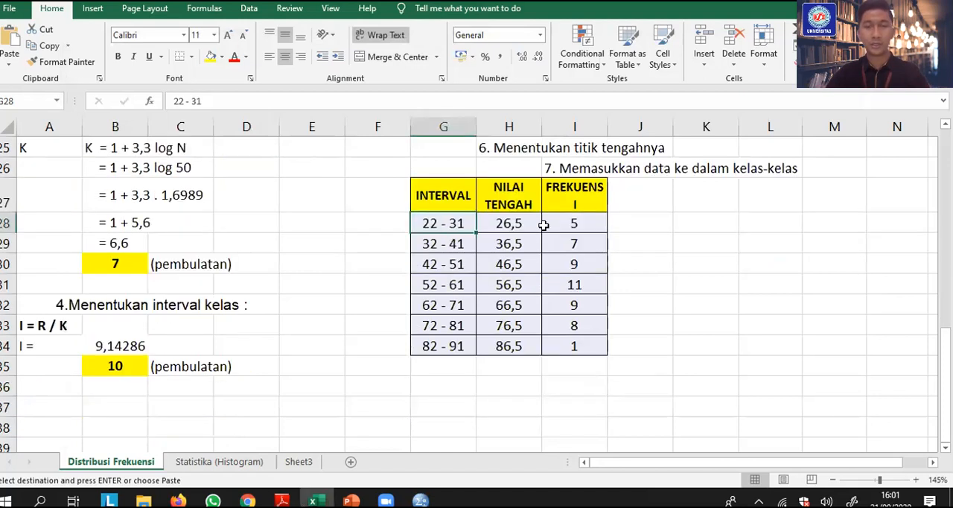
key("alt+Tab")
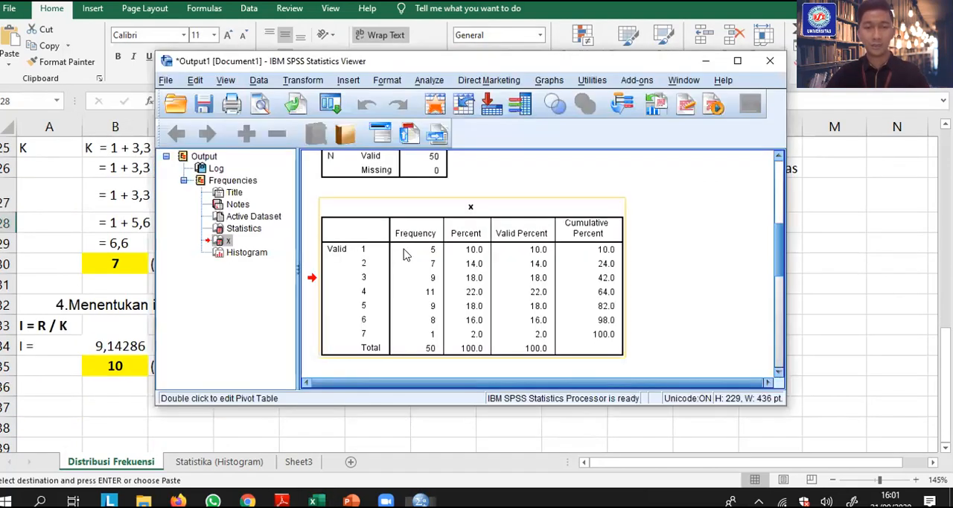
key("alt+Tab")
left_click(449, 245)
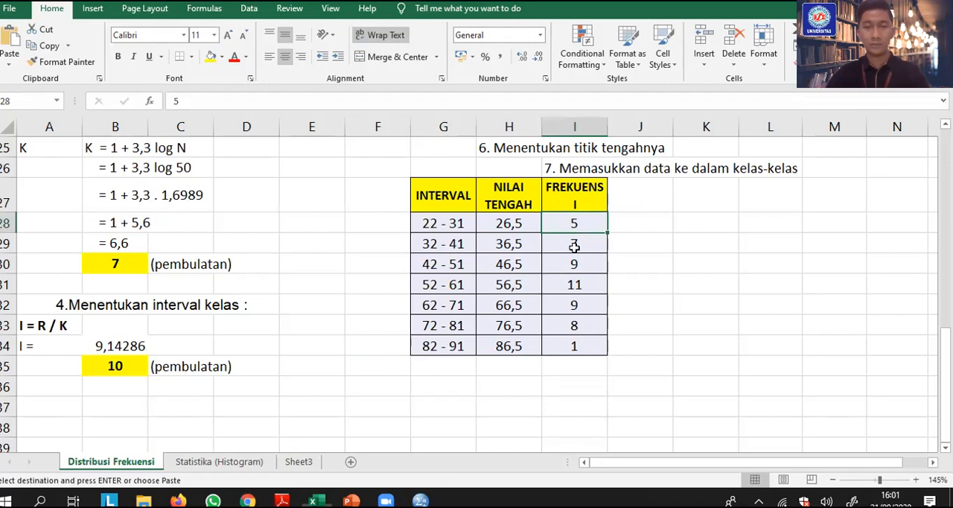
key("alt+Tab")
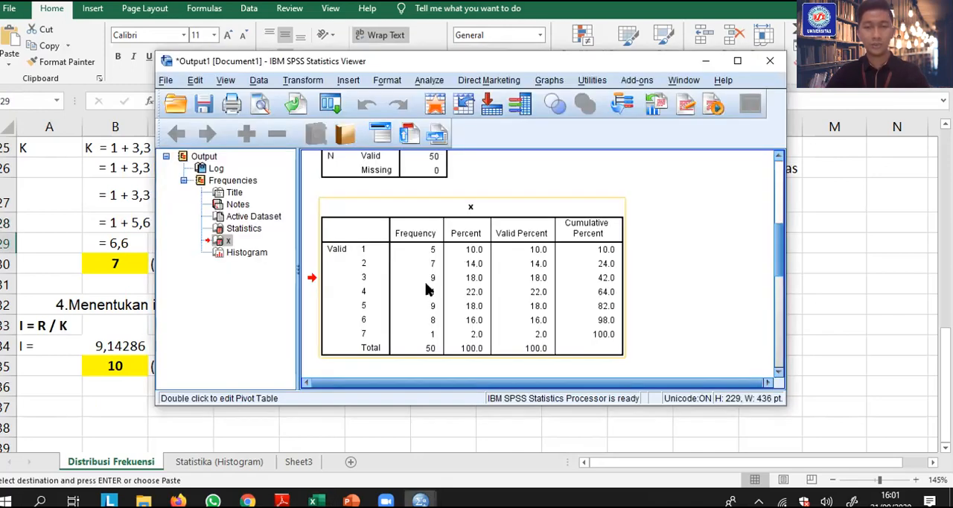
key("alt+Tab")
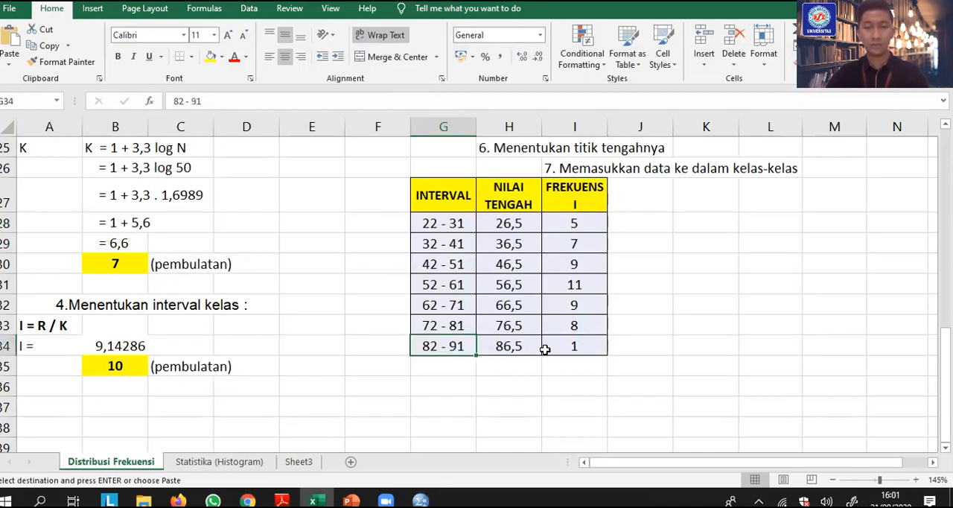
left_click(545, 347)
key("alt+Tab")
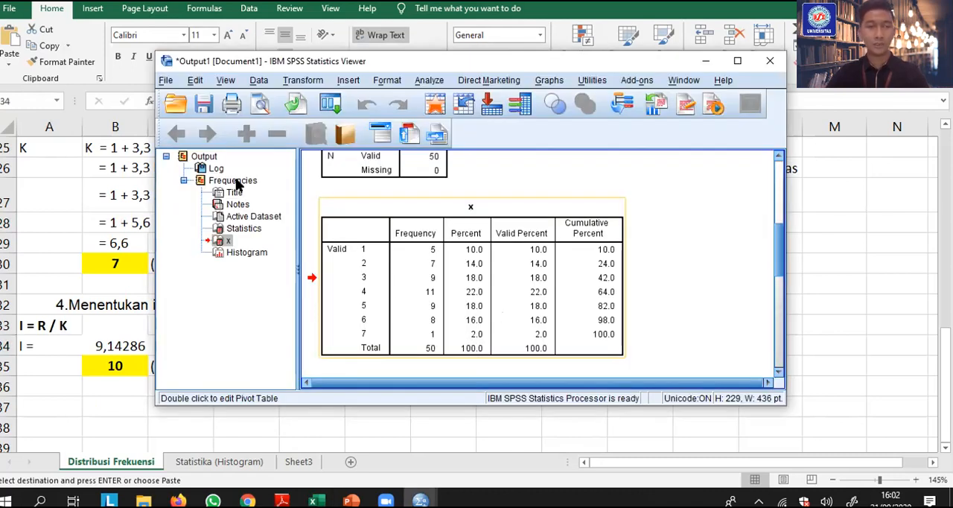
Start saving the SPSS output as a viewer file and choose Data (D:) as the location
left_click(166, 81)
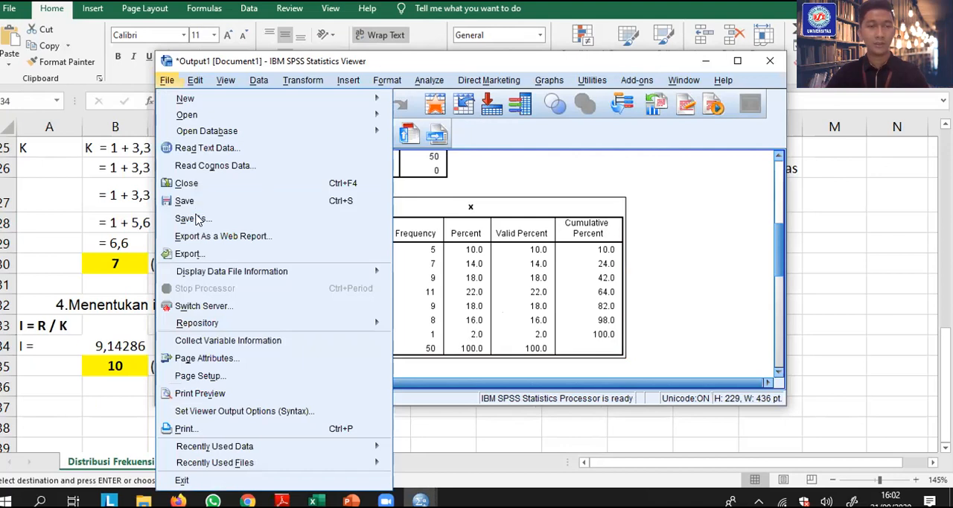
left_click(193, 218)
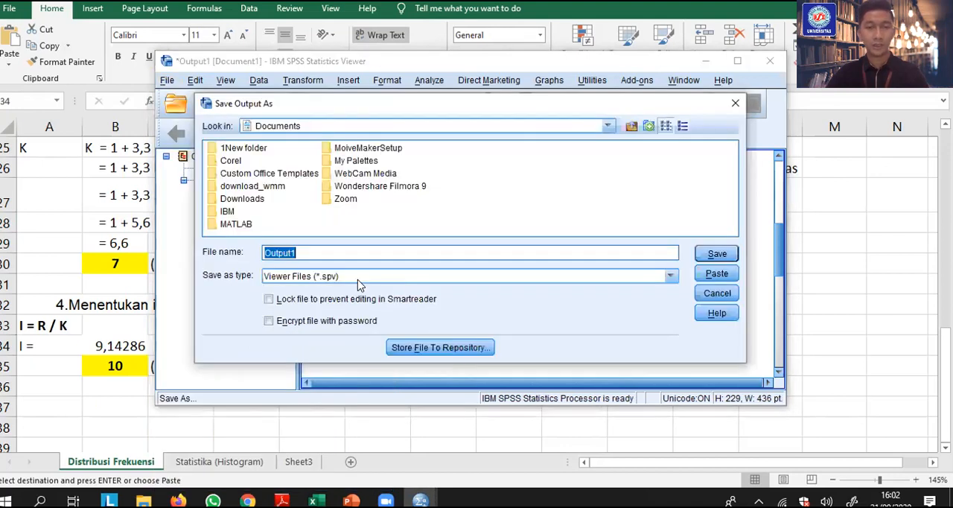
left_click(357, 283)
left_click(313, 256)
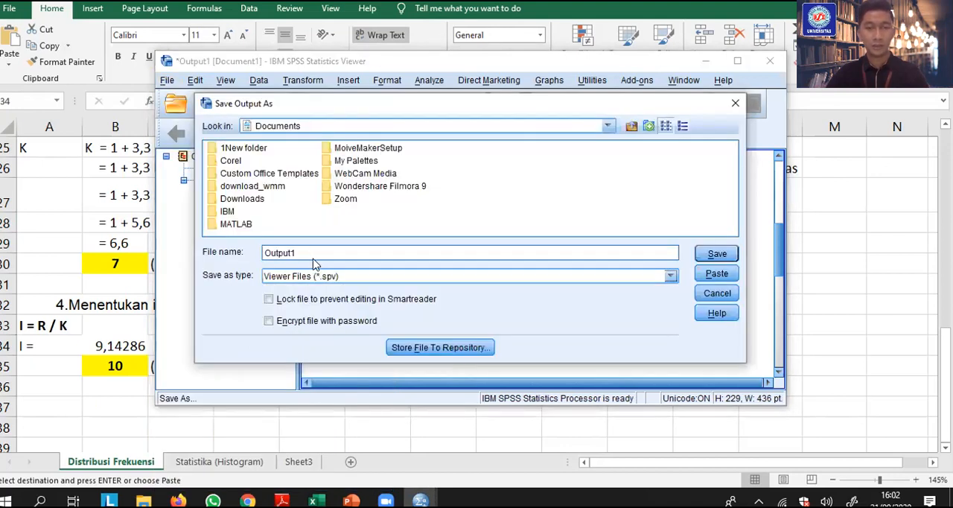
left_click(607, 128)
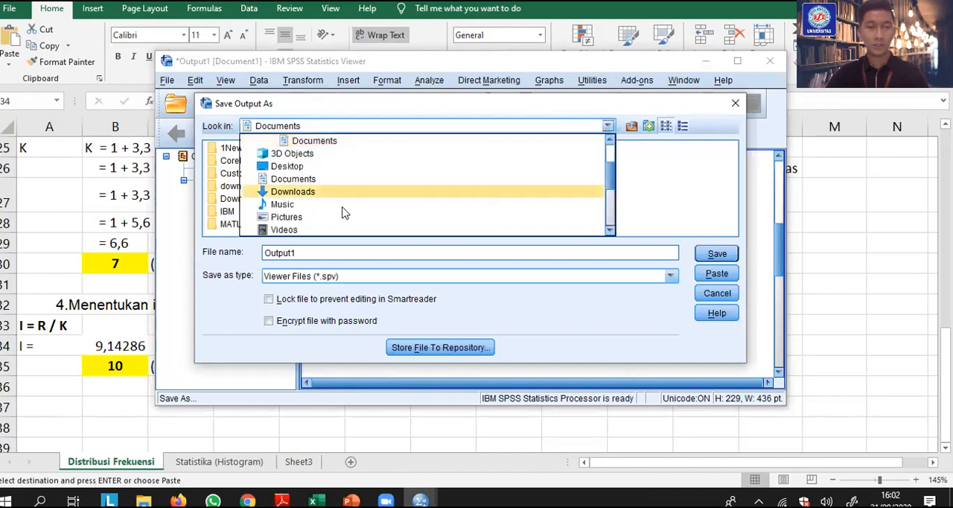
scroll(332, 211, "up", 2)
scroll(320, 207, "down", 3)
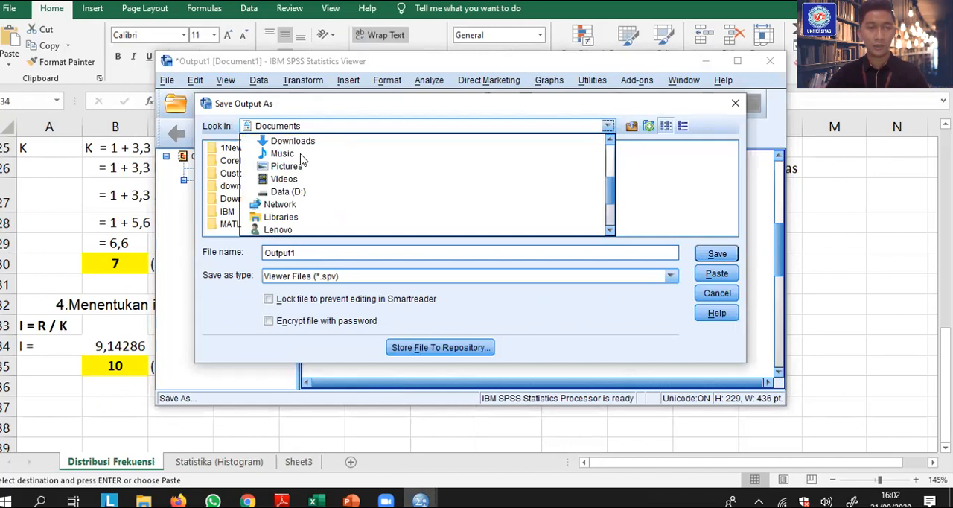
scroll(304, 160, "down", 1)
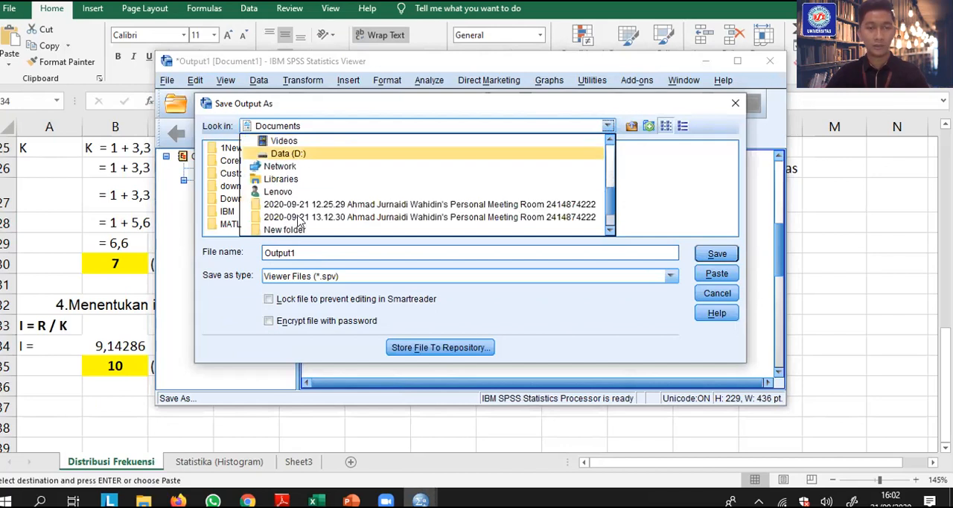
Name the output file Distribusi Frekuensi and save it
double_click(310, 252)
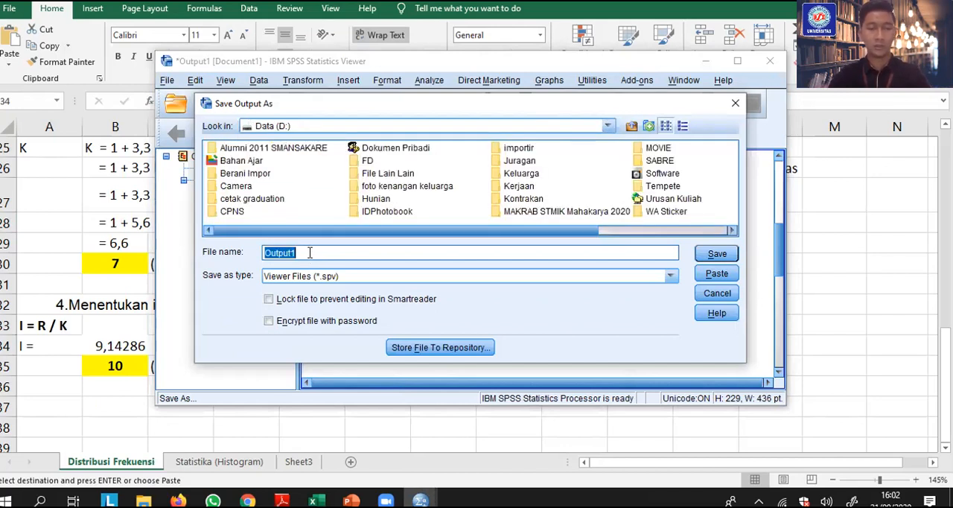
type("Distribusi Frekuensi")
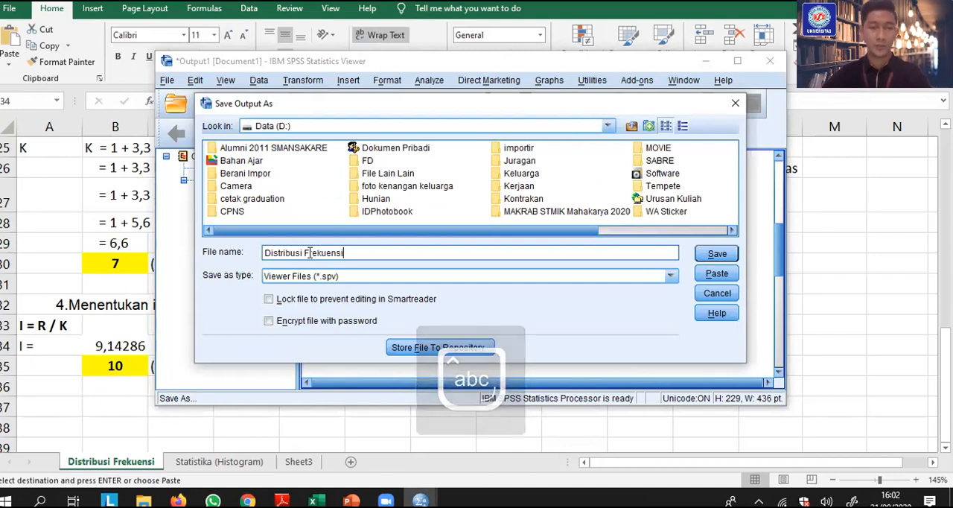
left_click(714, 254)
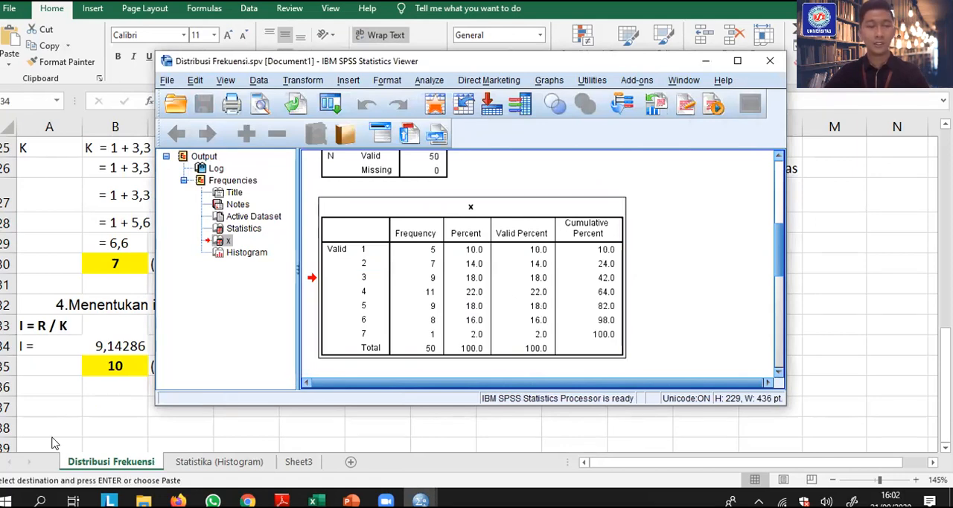
Switch to File Explorer and select the saved Distribusi Frekuensi output file on Data (D:)
left_click(143, 500)
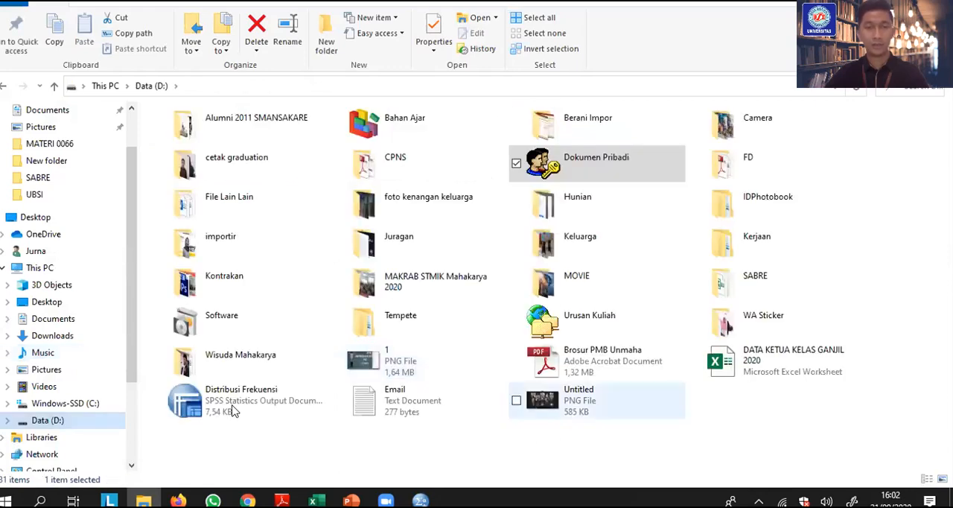
left_click(232, 411)
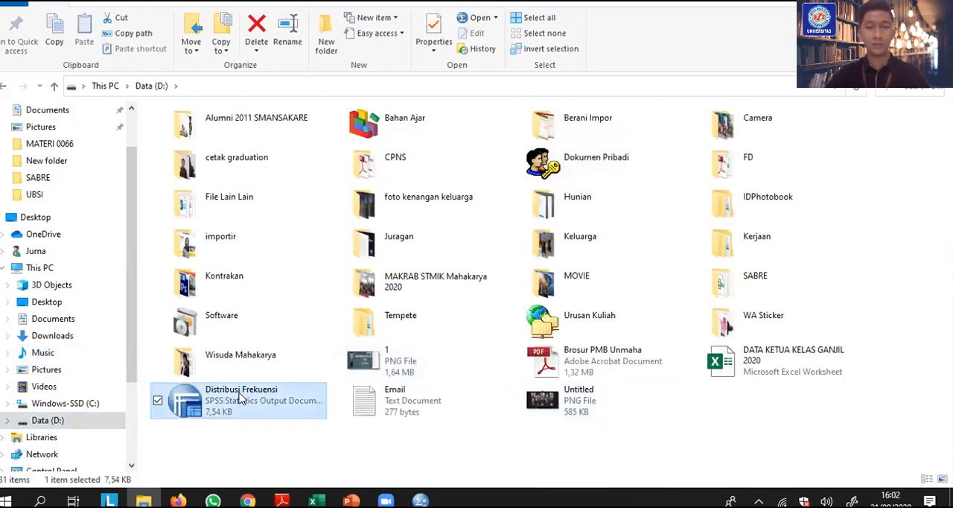
scroll(240, 393, "up", 3)
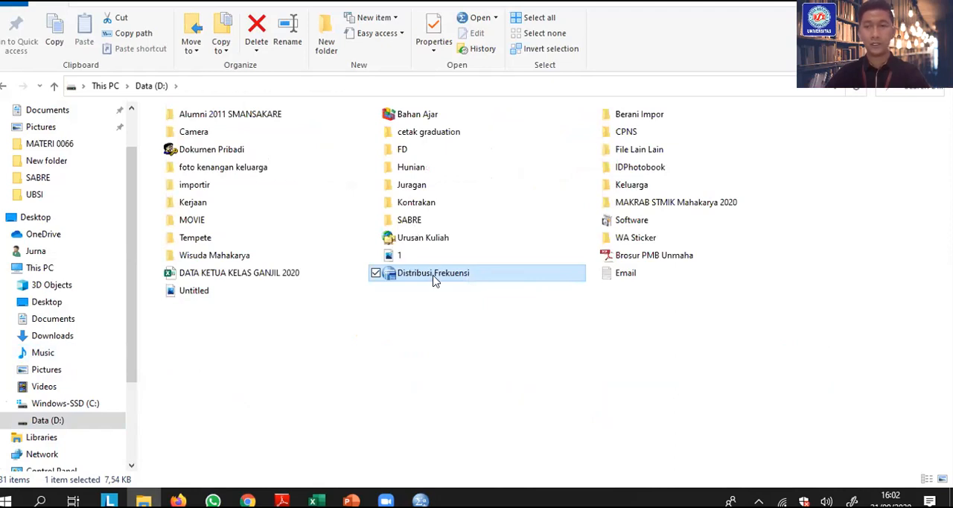